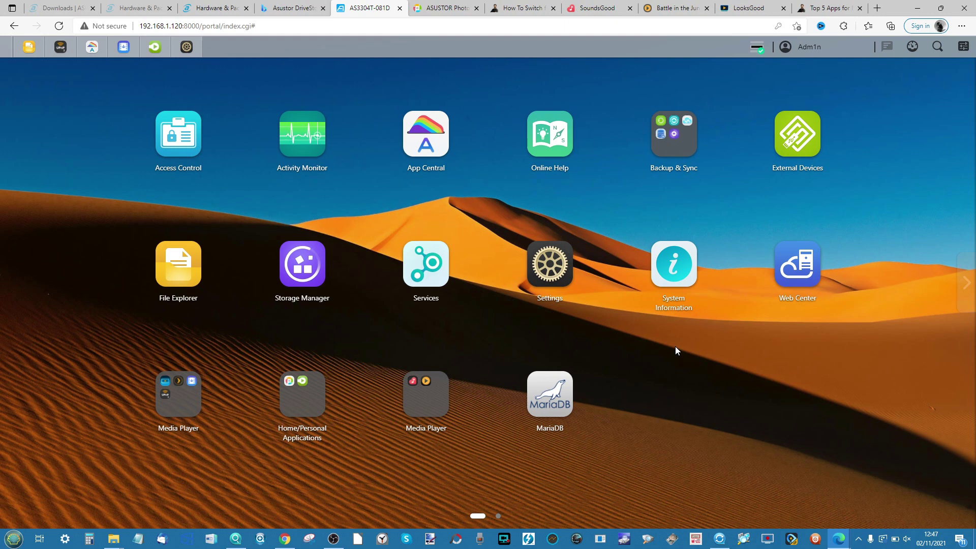
- Glance over the SoundsGood, hi-res player and LooksGood tabs, then return to the AS3304T-081D desktop
left_click(600, 7)
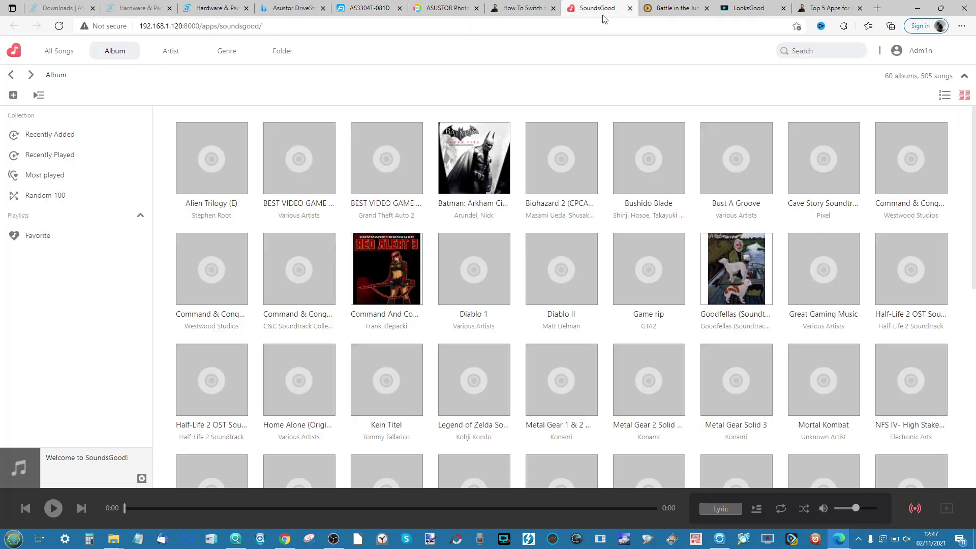
left_click(659, 7)
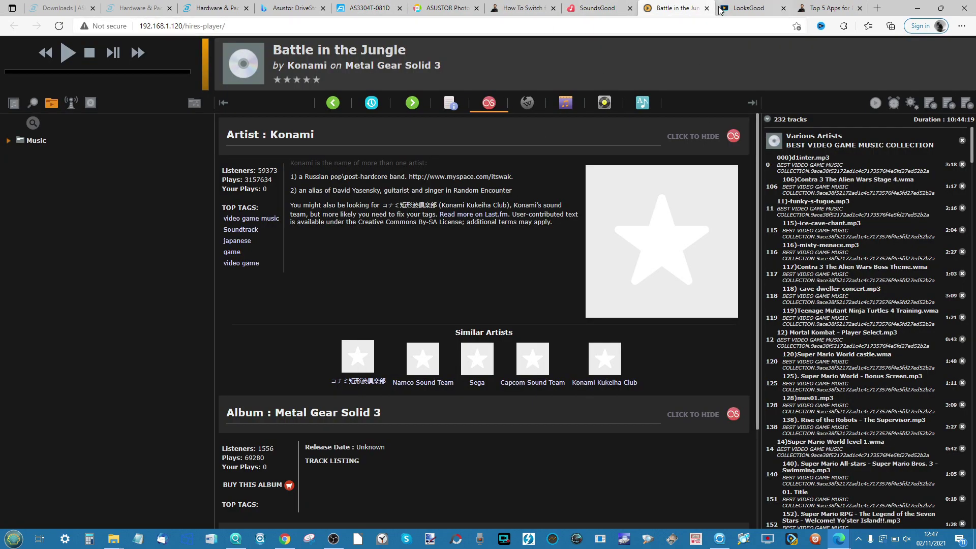
left_click(745, 9)
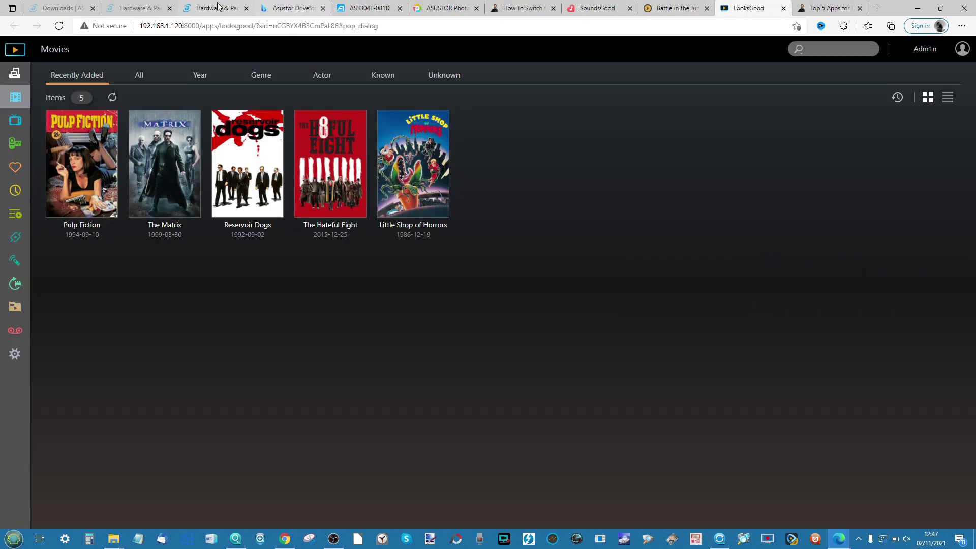
left_click(288, 13)
left_click(358, 10)
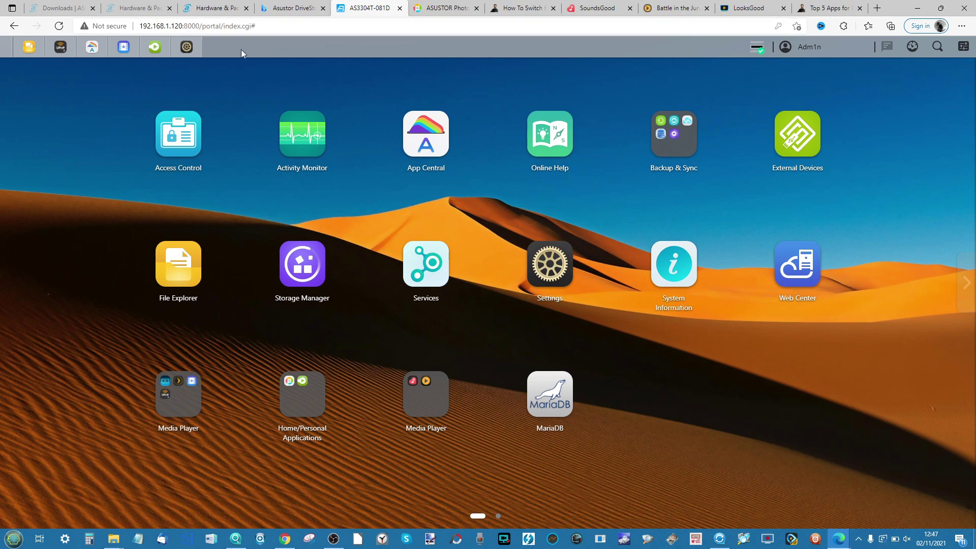
left_click(187, 51)
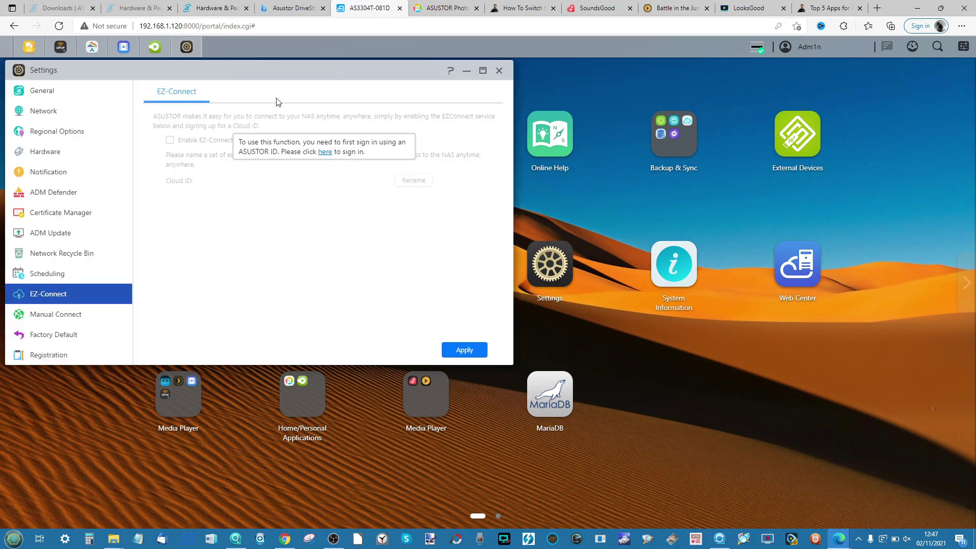
left_click(499, 70)
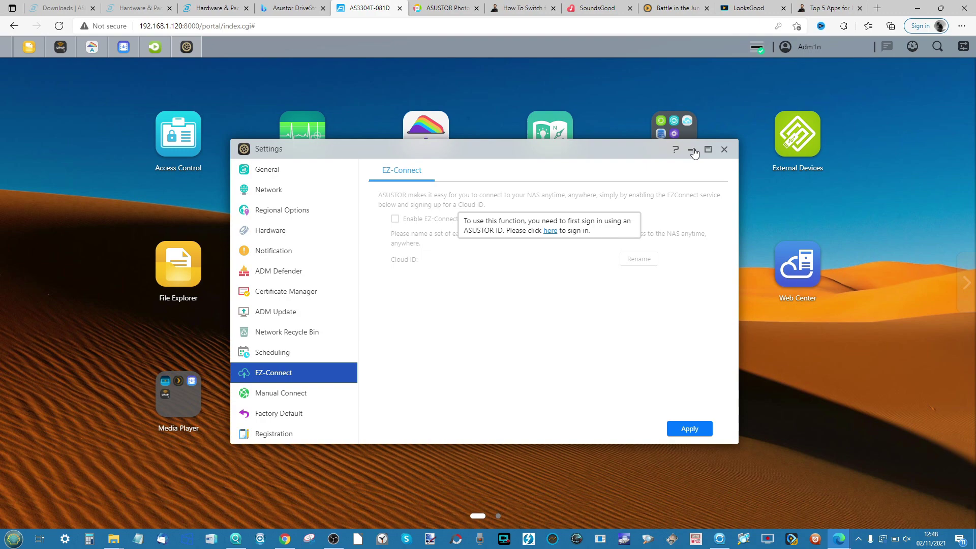
left_click(692, 150)
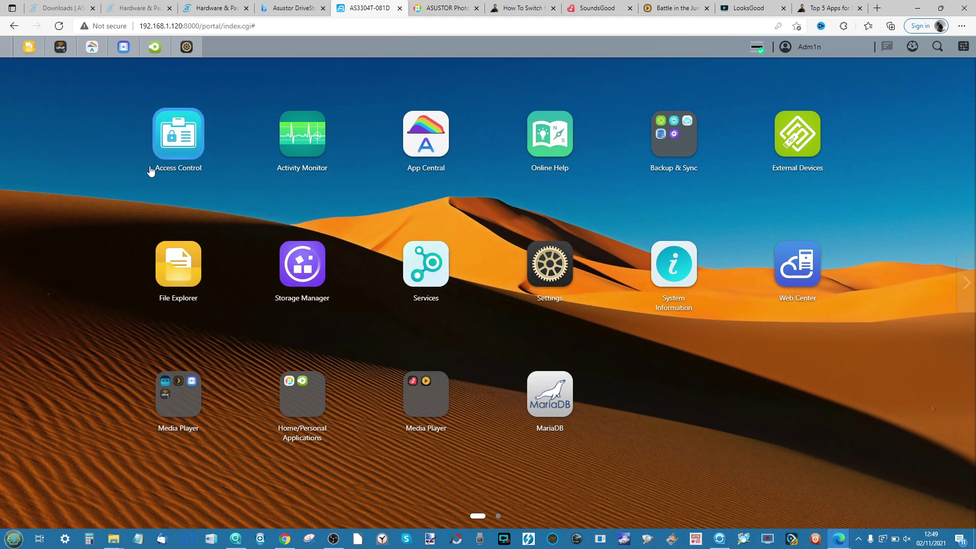
left_click(155, 46)
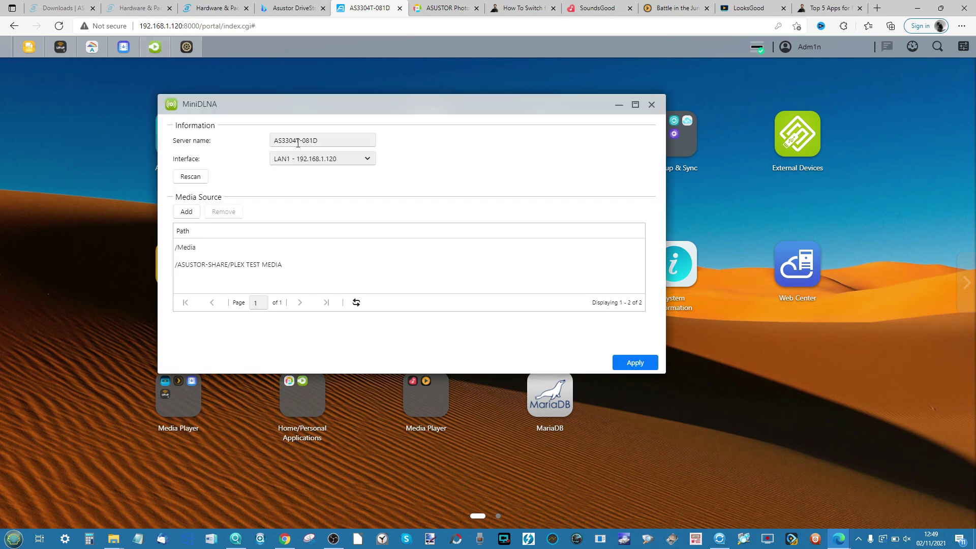
left_click(60, 48)
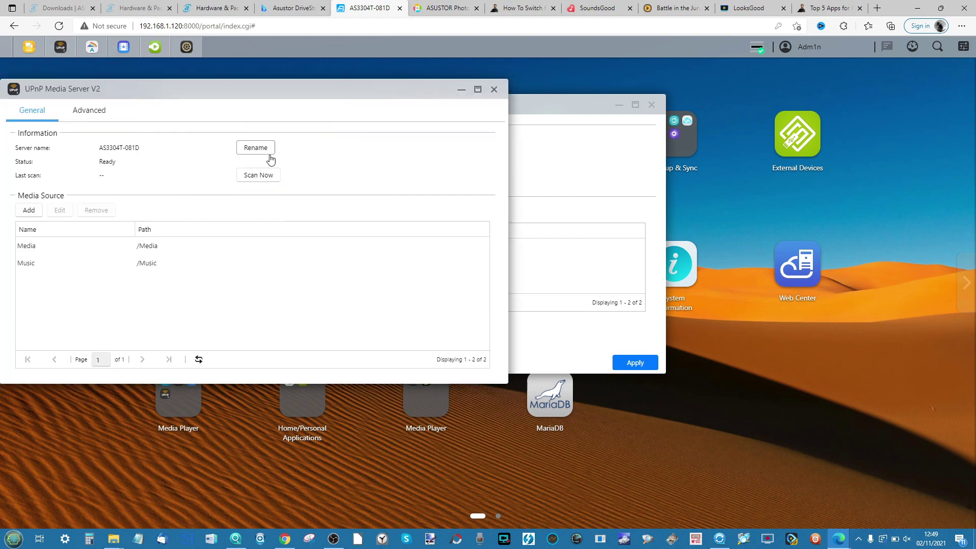
left_click_drag(204, 92, 613, 220)
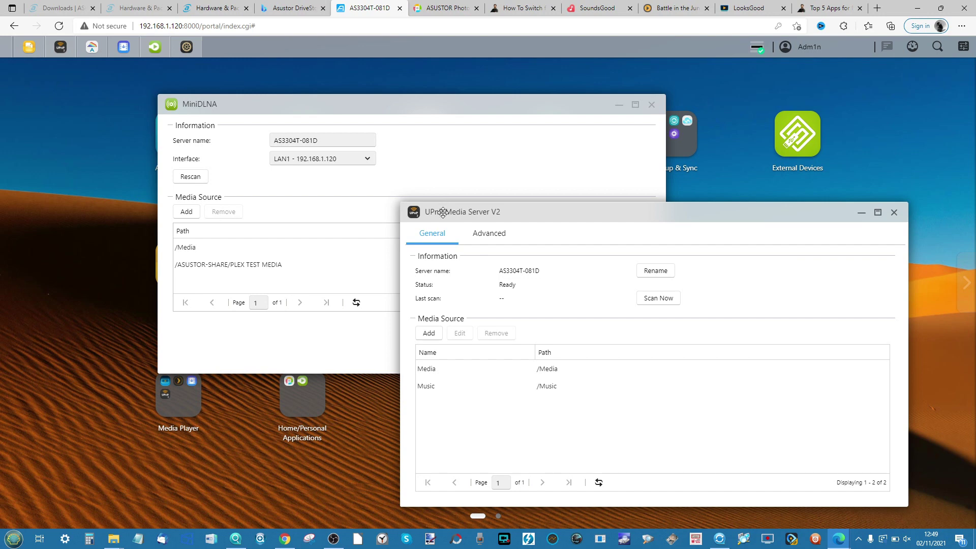
left_click_drag(468, 211, 474, 241)
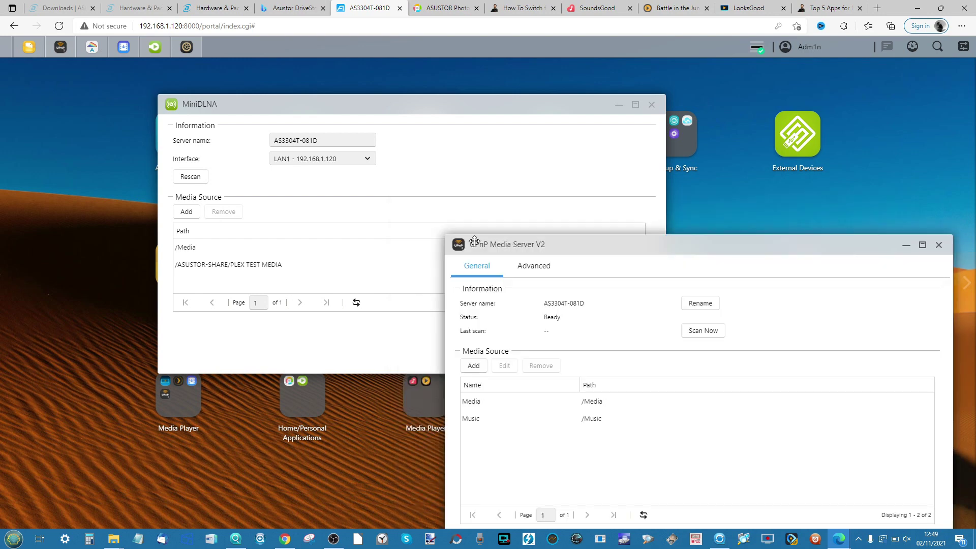
left_click(544, 244)
left_click(620, 102)
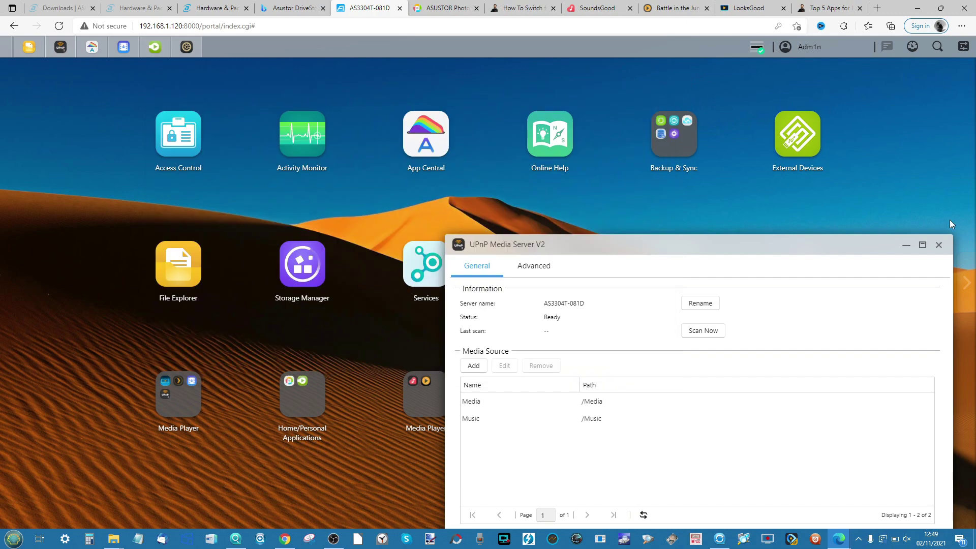
left_click(906, 245)
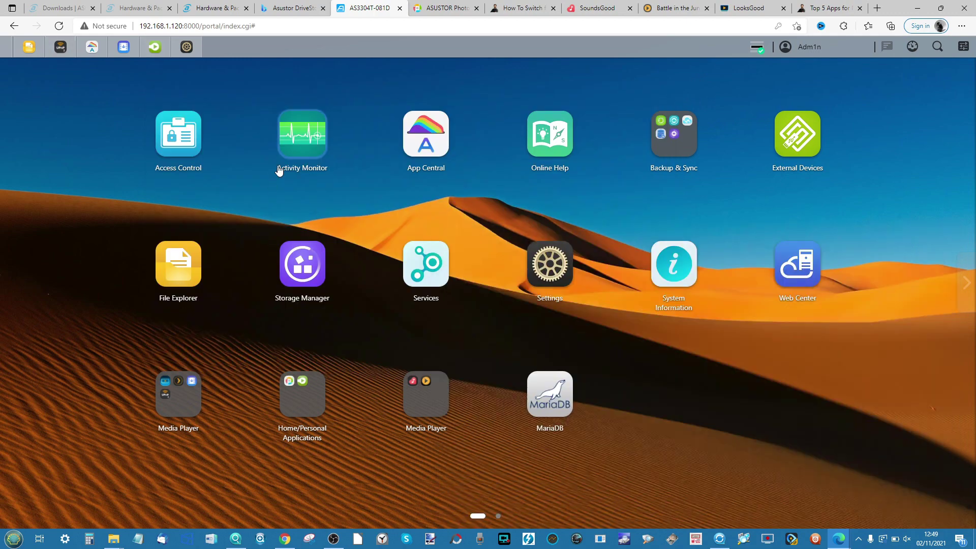
- Open File Explorer on the Media share, moving it left and making it taller
left_click(184, 261)
left_click_drag(536, 136, 317, 120)
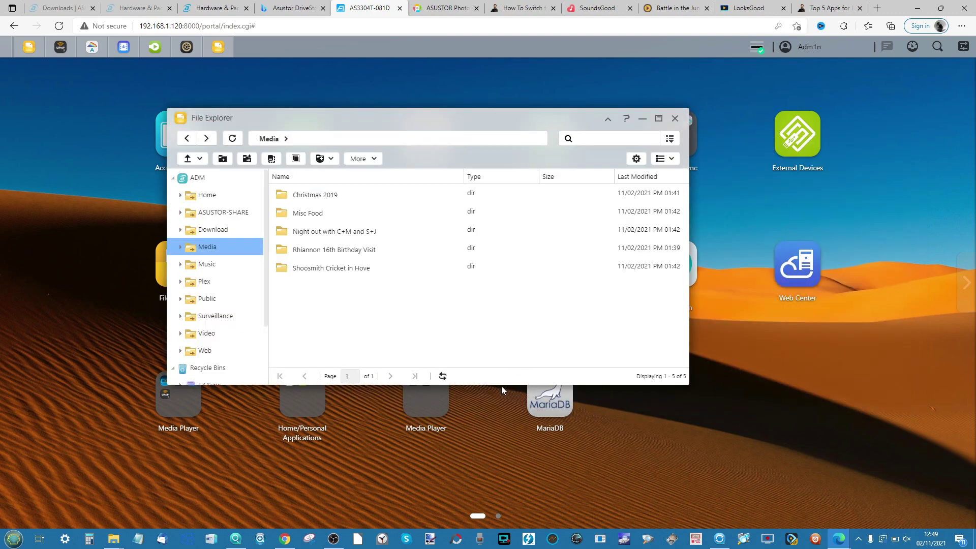
left_click_drag(503, 383, 501, 436)
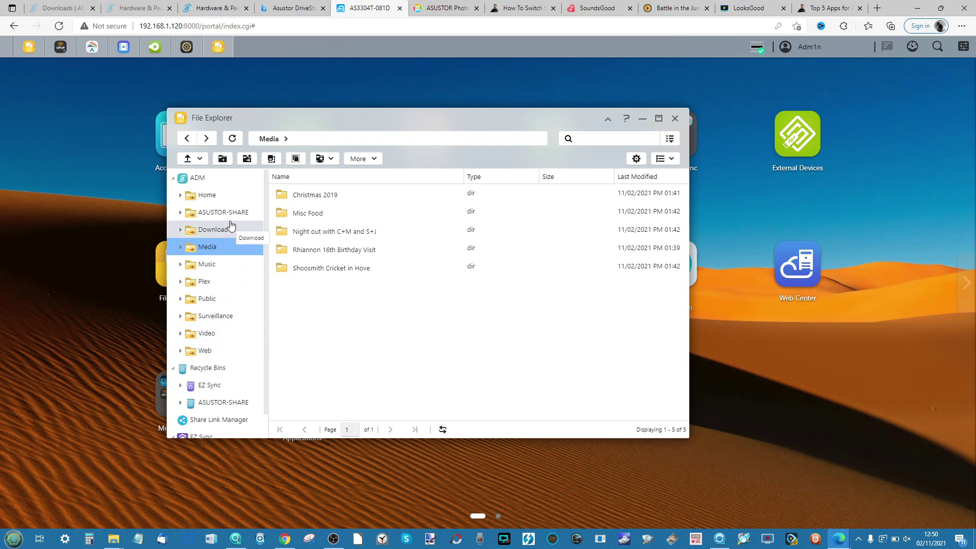
- Create a new shared folder named Photos on Volume 1 with default access rights
left_click(246, 159)
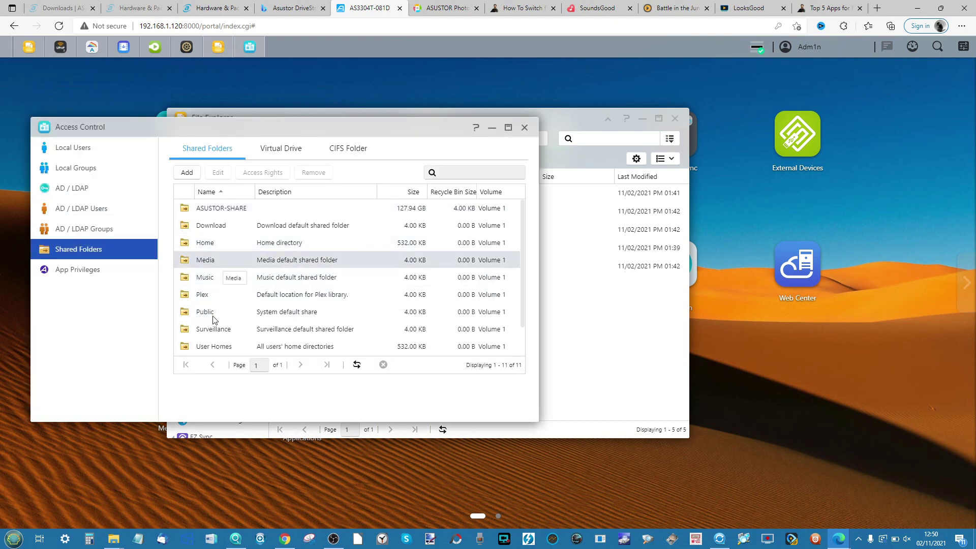
left_click(187, 172)
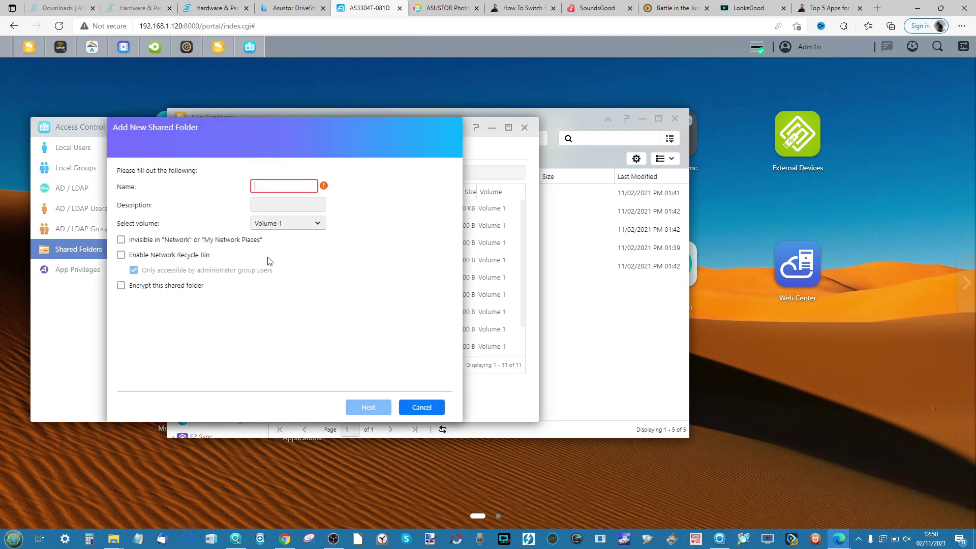
left_click(271, 187)
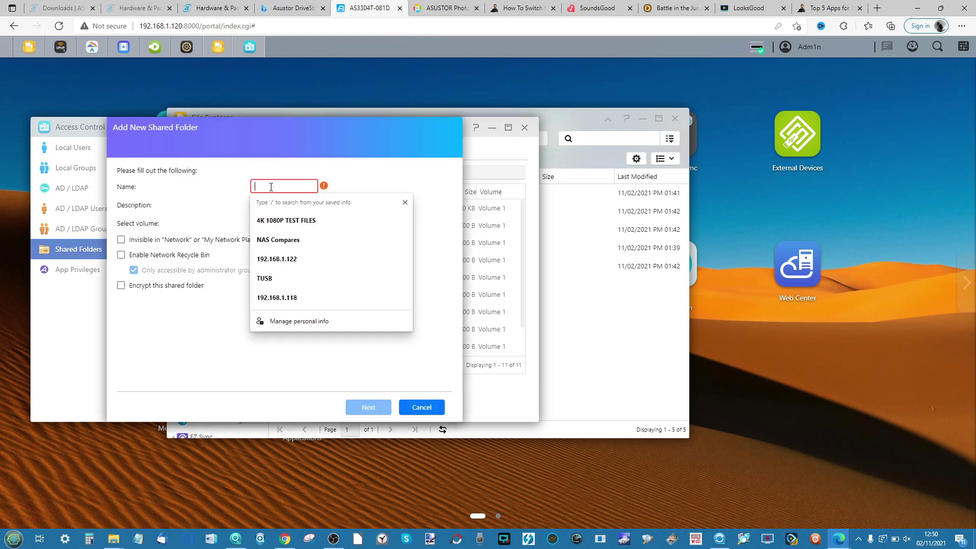
type("Photos")
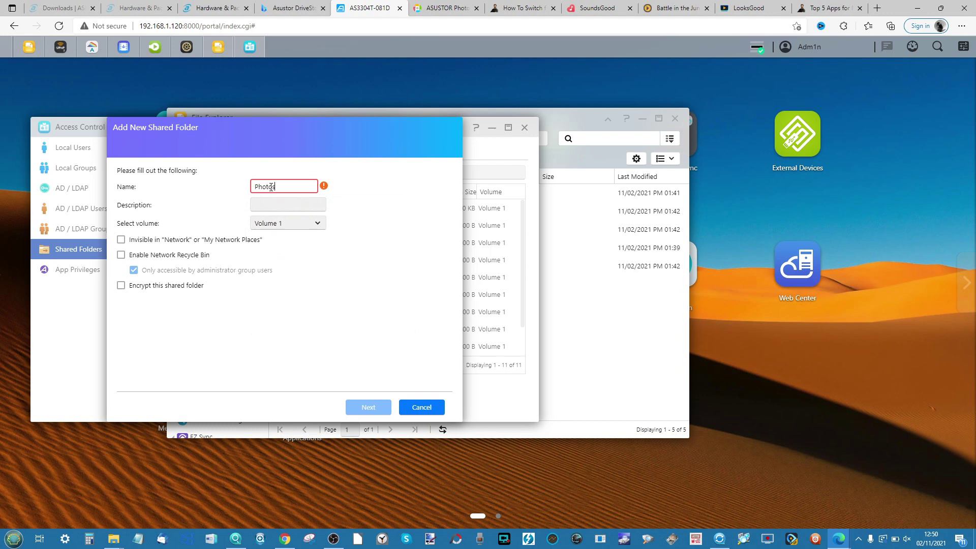
left_click(275, 226)
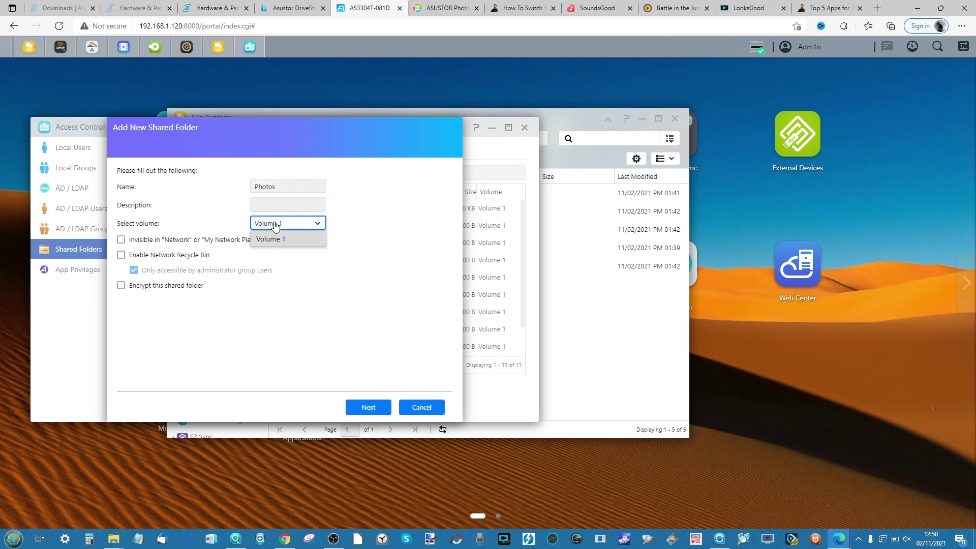
left_click(271, 239)
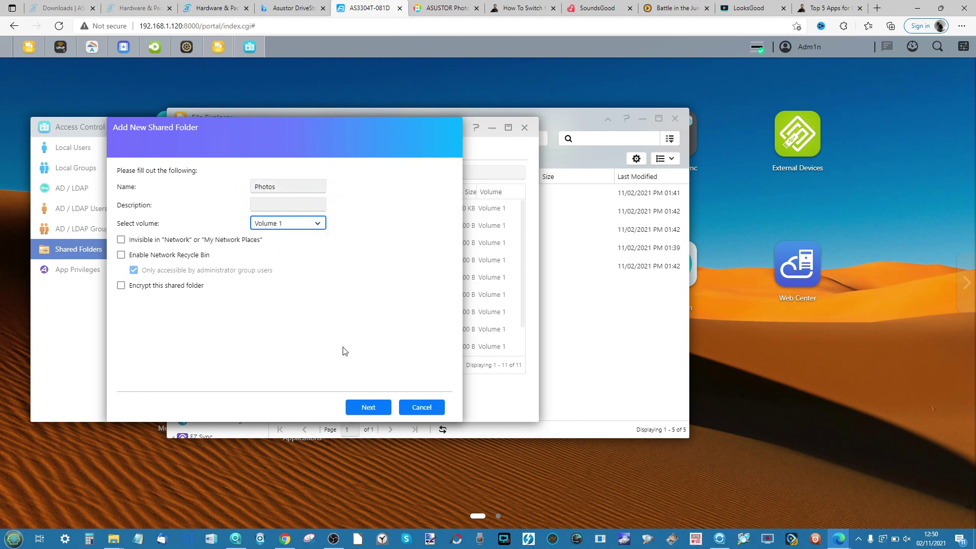
left_click(364, 407)
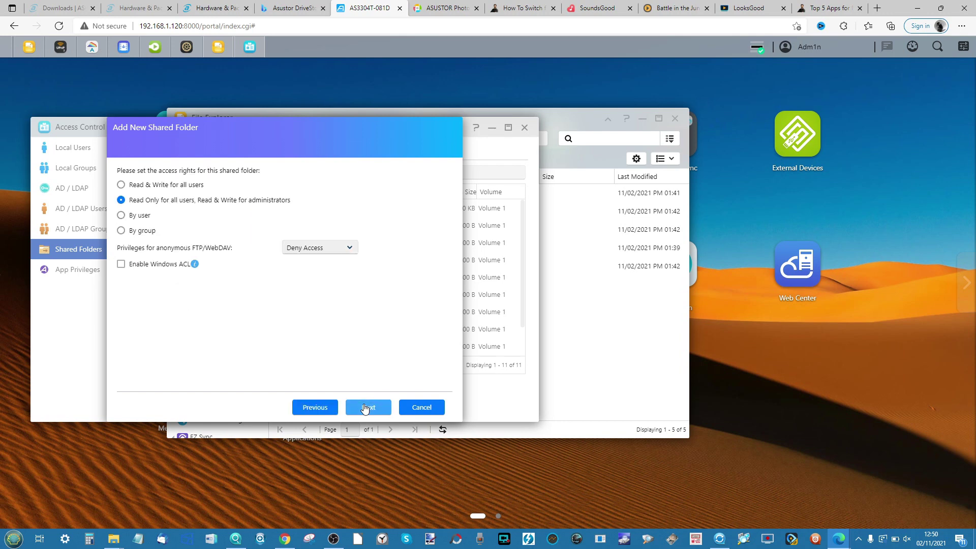
left_click(368, 408)
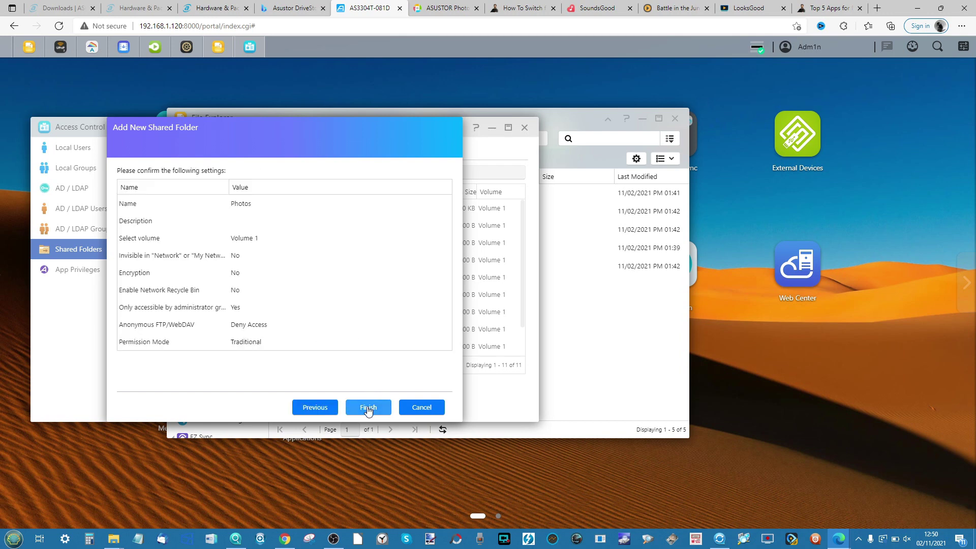
left_click(368, 409)
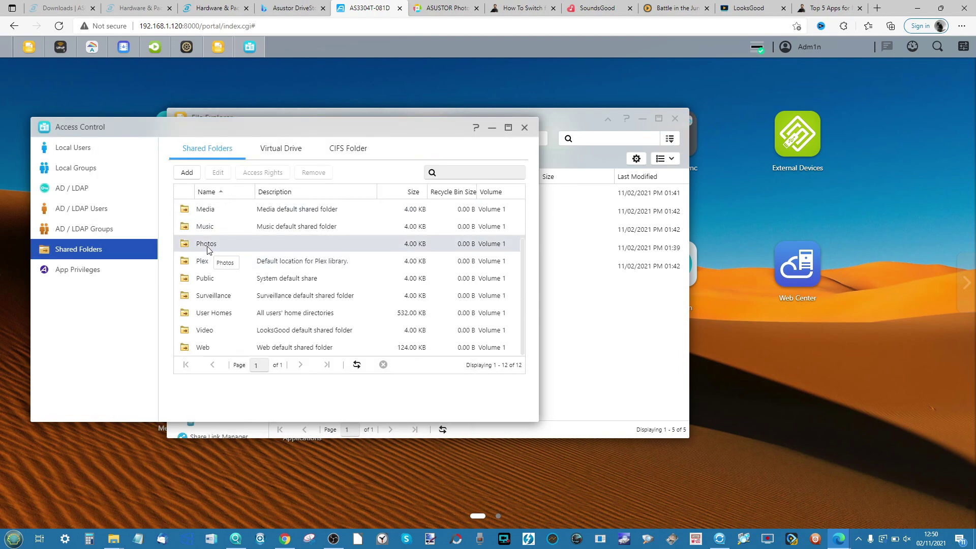
- Close Access Control and open the empty Photos share in File Explorer
left_click(524, 127)
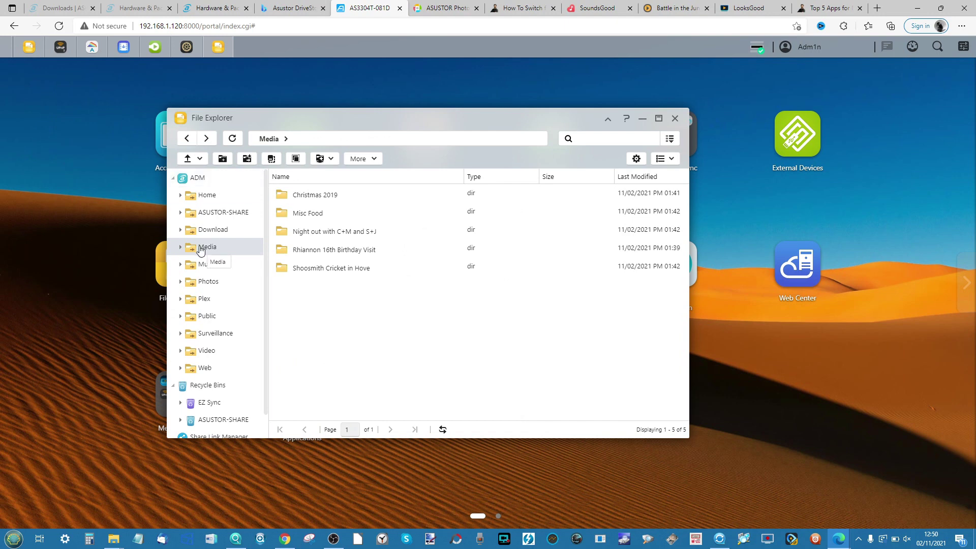
left_click(217, 284)
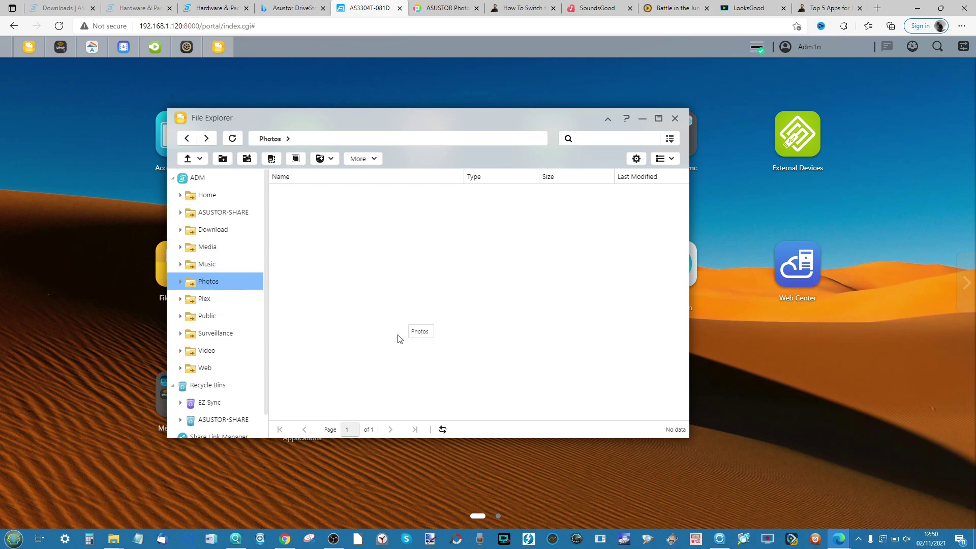
left_click(113, 539)
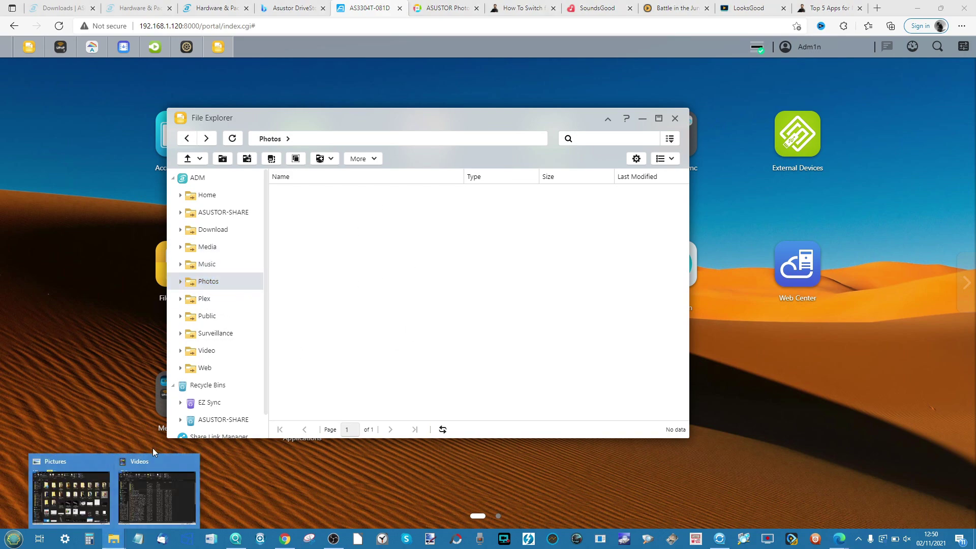
- Drag the Berlin 2018 folder from the local Pictures window into the NAS Photos share
left_click(84, 483)
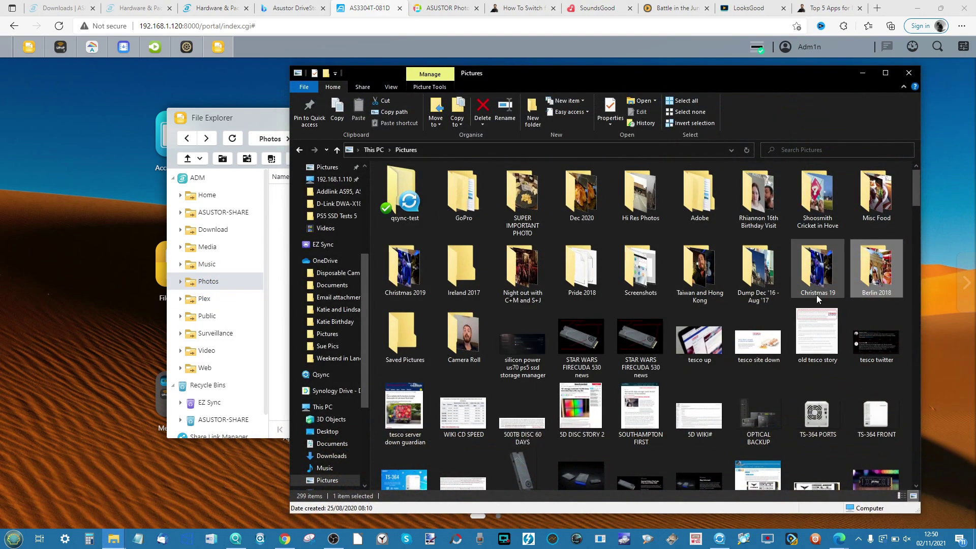
left_click_drag(884, 262, 913, 235)
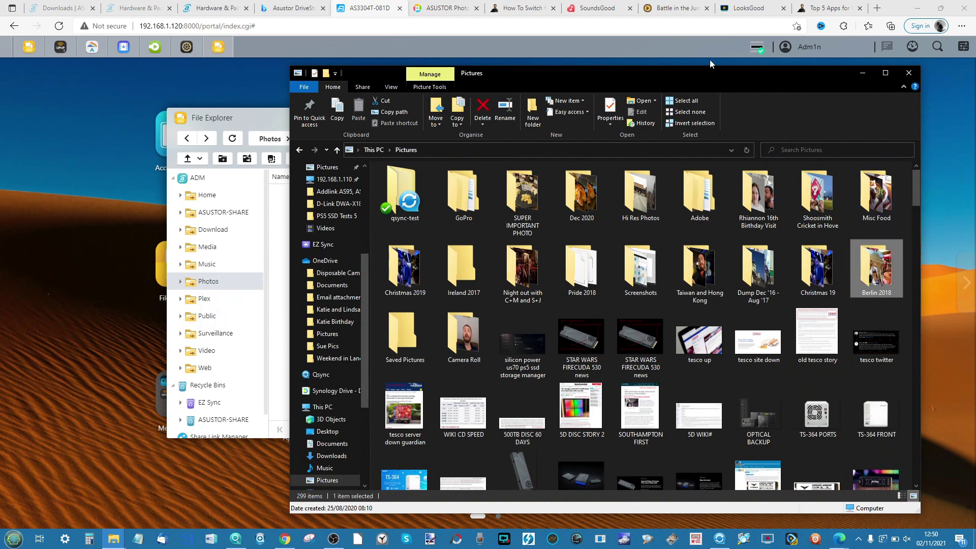
left_click_drag(700, 74, 753, 81)
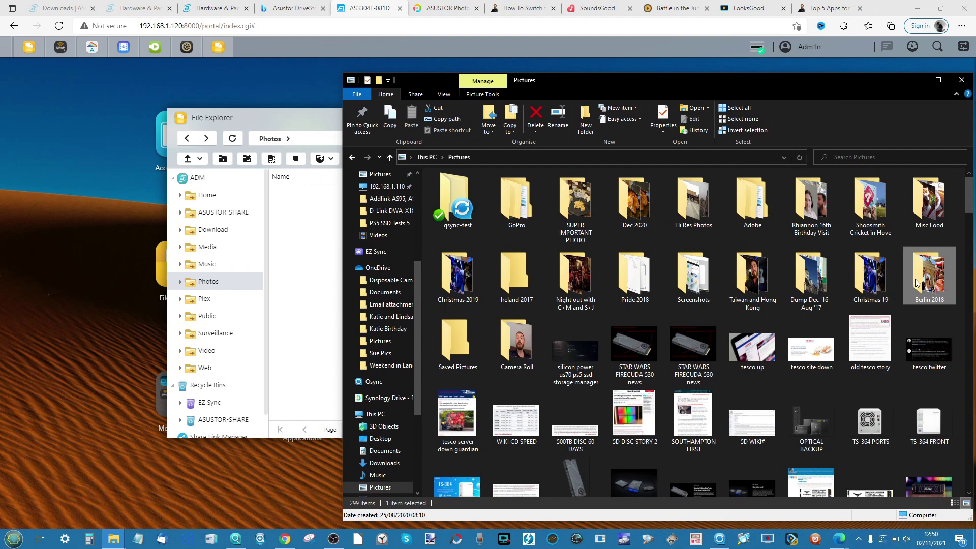
left_click_drag(925, 272, 303, 309)
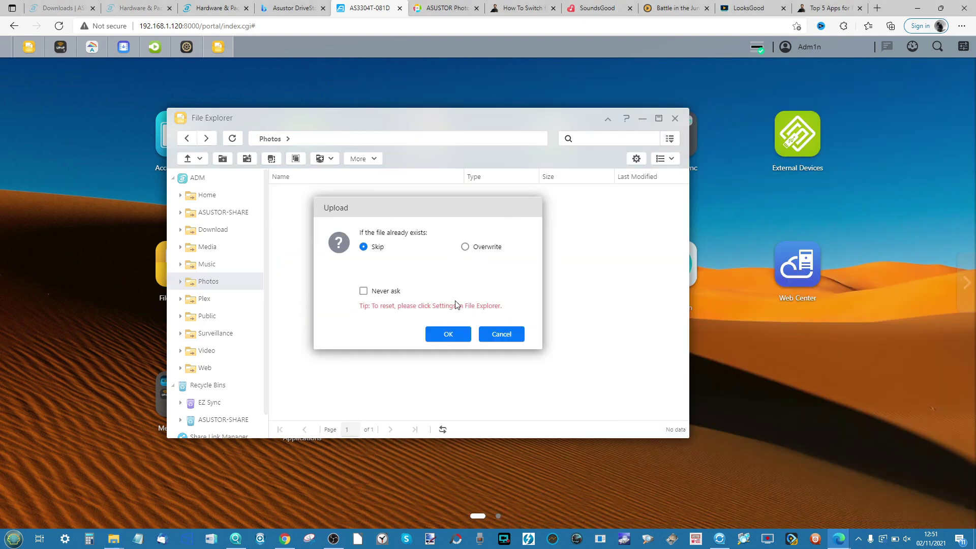
- Cancel the Berlin 2018 upload and copy all five subfolders of PLEX TEST MEDIA > Photos
left_click(492, 335)
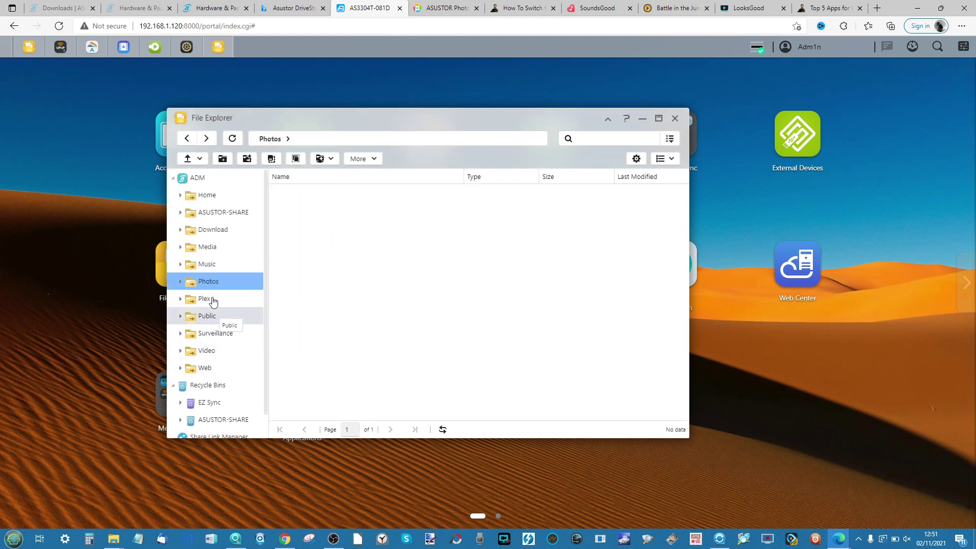
left_click(234, 200)
left_click(226, 212)
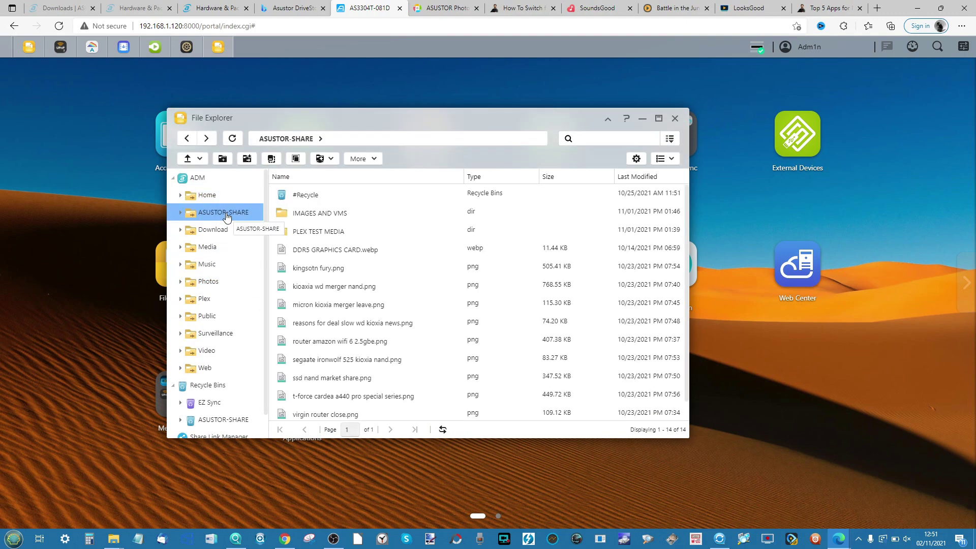
double_click(310, 224)
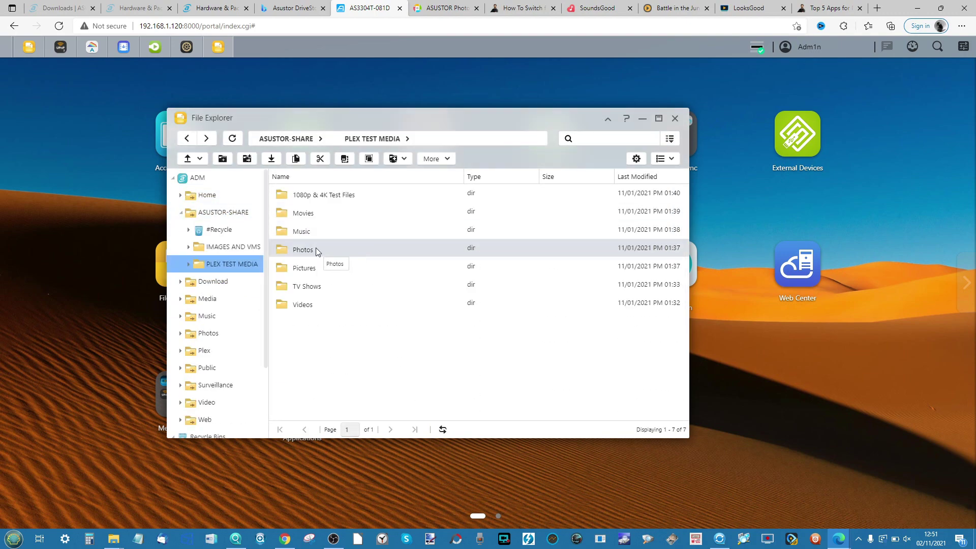
right_click(310, 252)
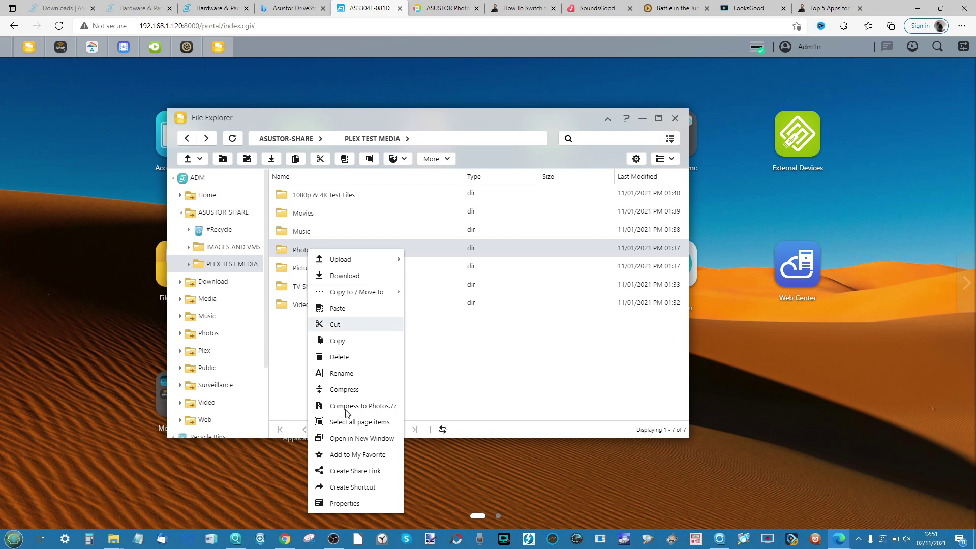
left_click(344, 343)
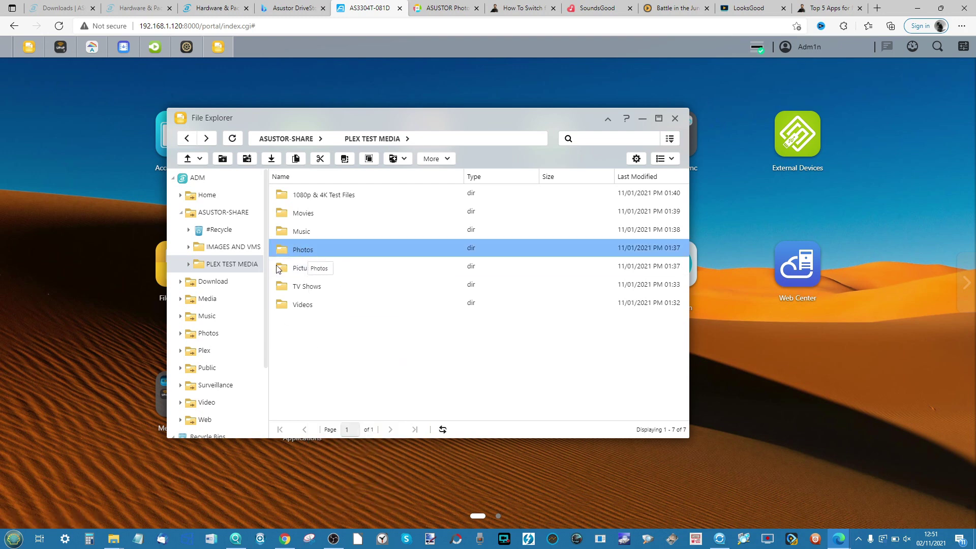
double_click(288, 250)
left_click(332, 232)
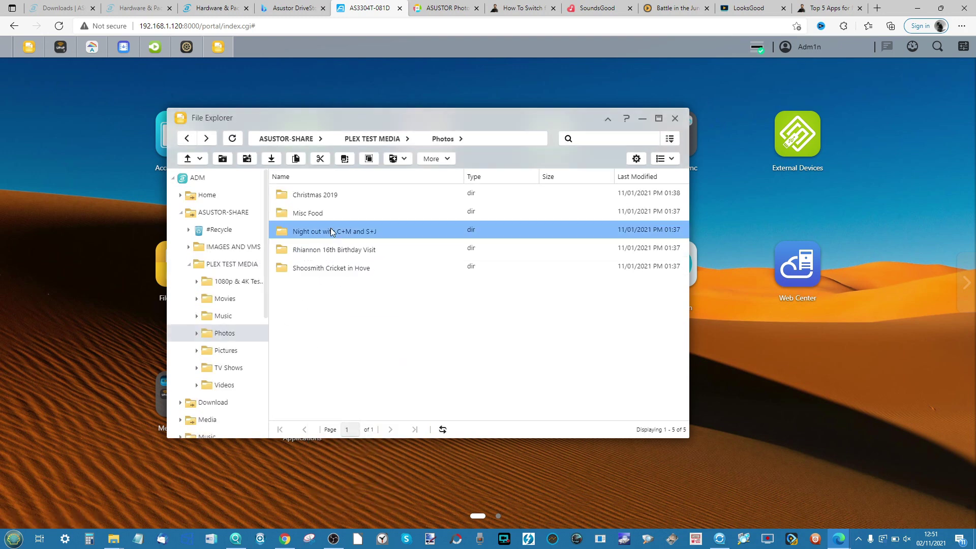
key("ctrl+a")
right_click(331, 232)
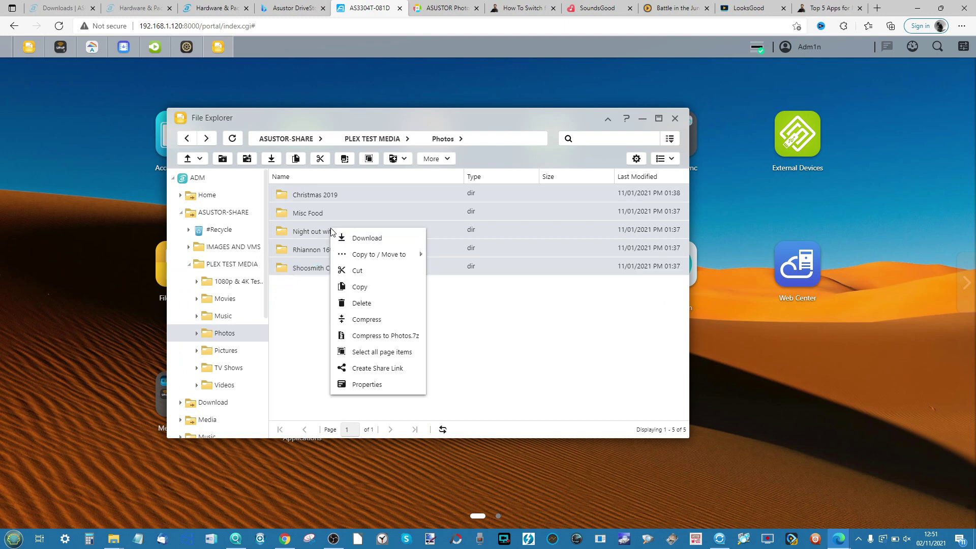
left_click(366, 287)
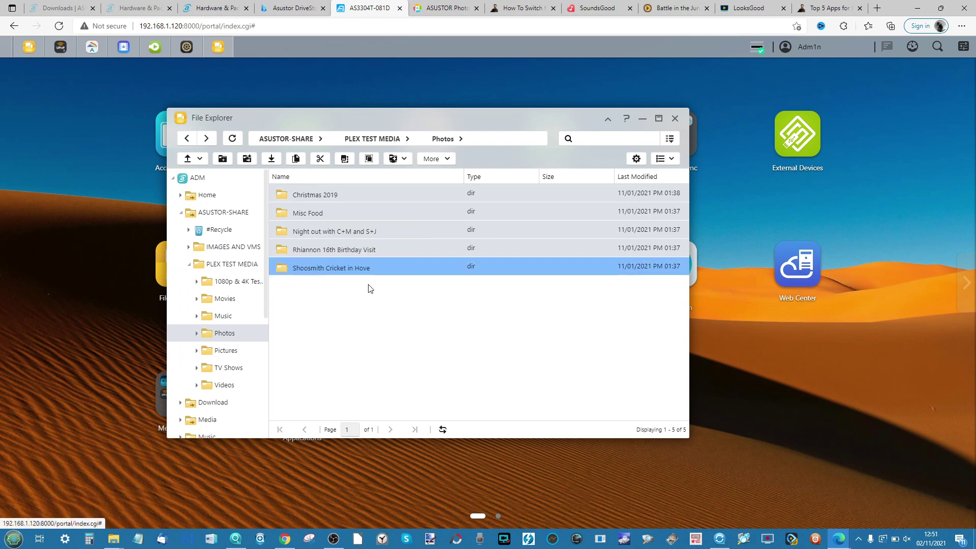
- Paste the five photo folders into the Photos share, then close the file browser
left_click(187, 266)
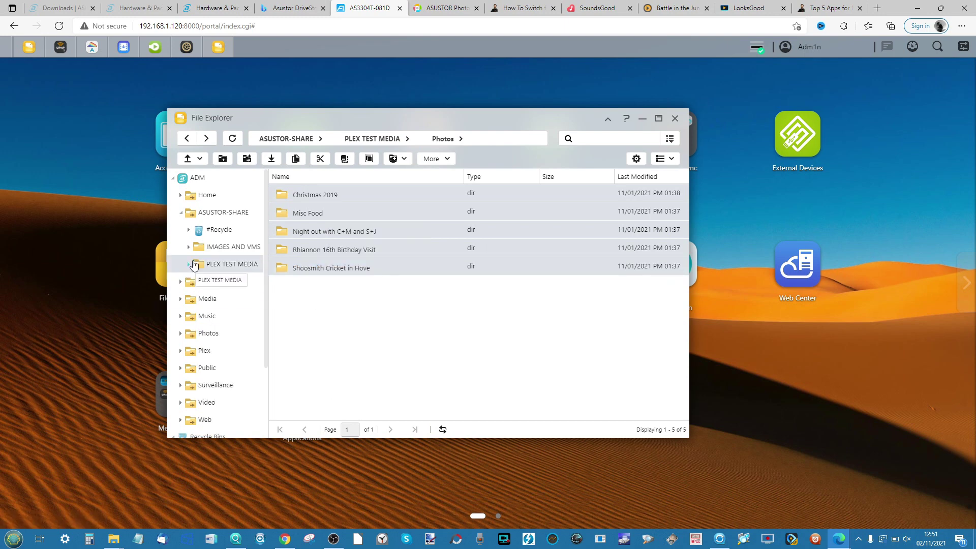
left_click(208, 334)
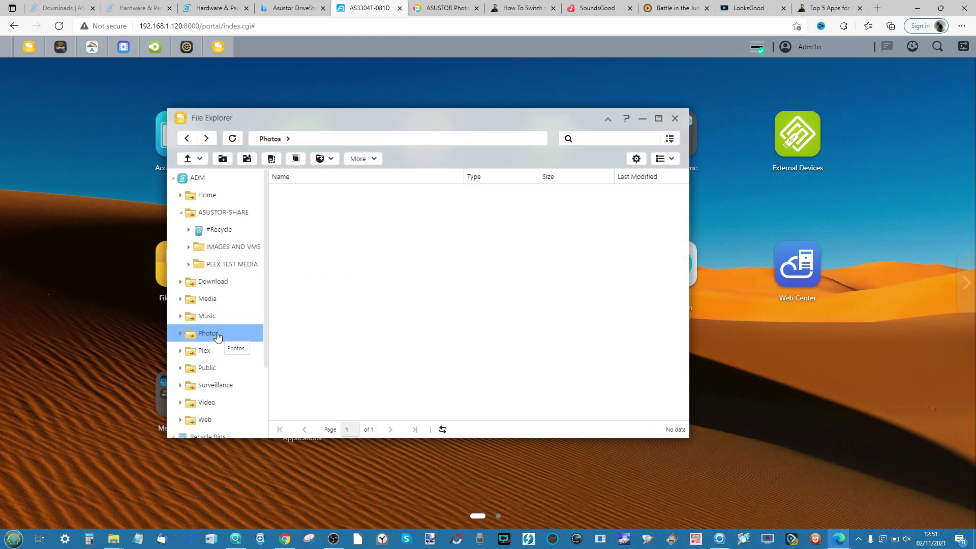
right_click(378, 275)
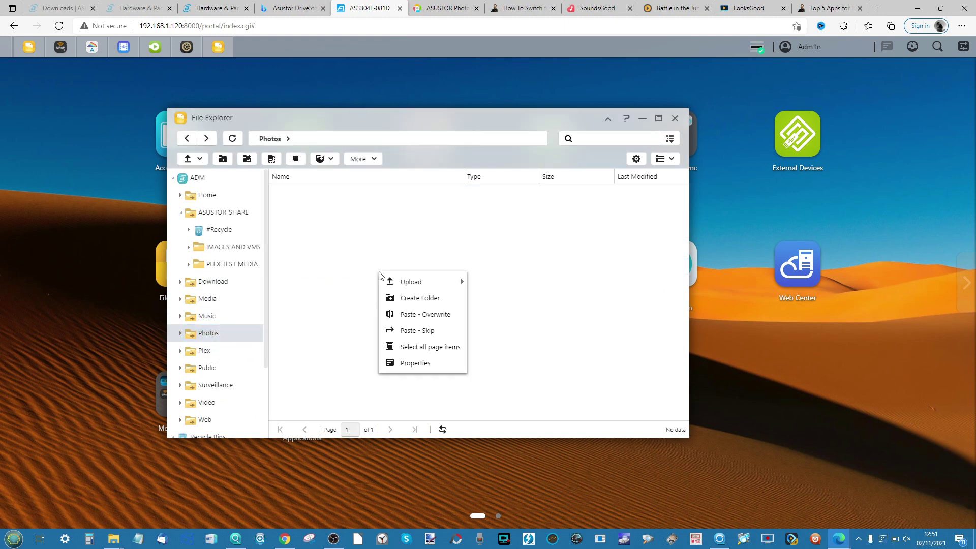
left_click(417, 315)
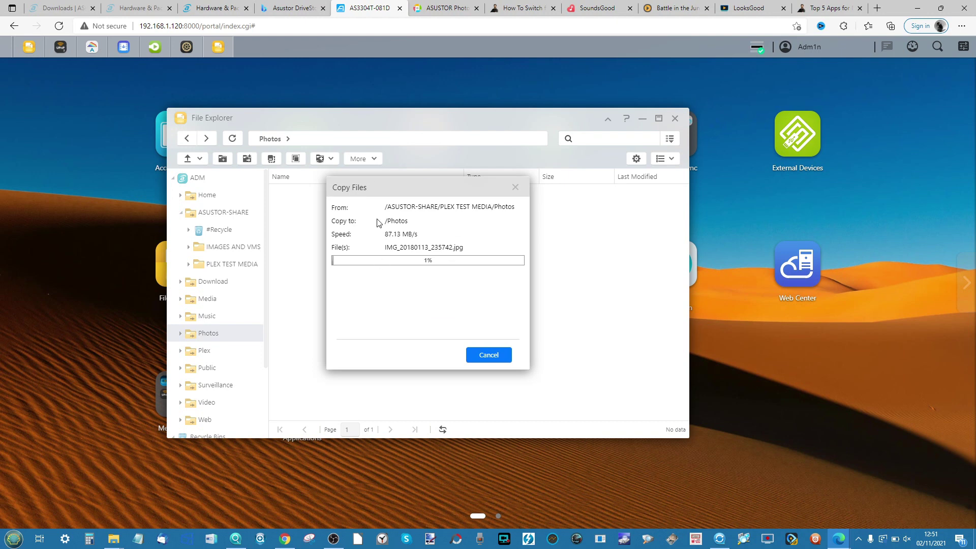
left_click(478, 356)
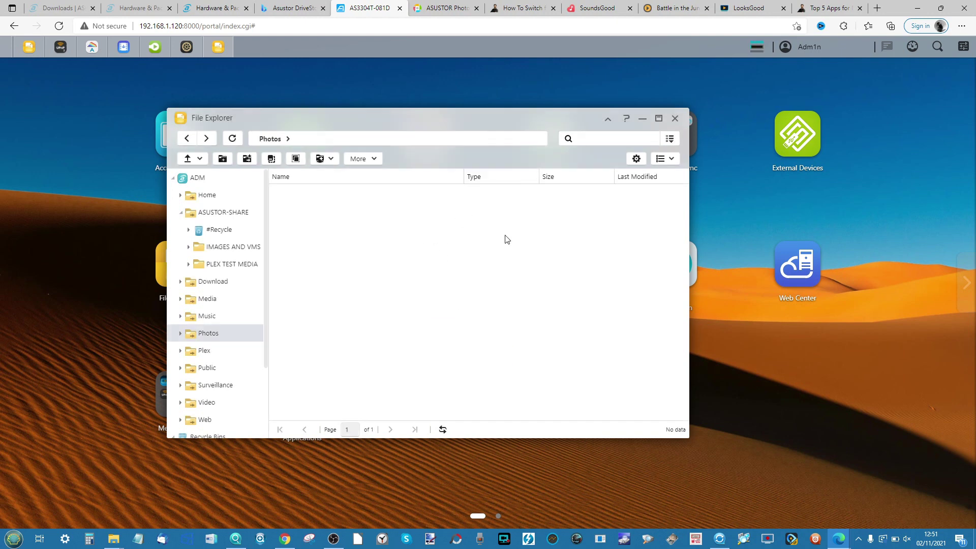
left_click(206, 334)
left_click(211, 298)
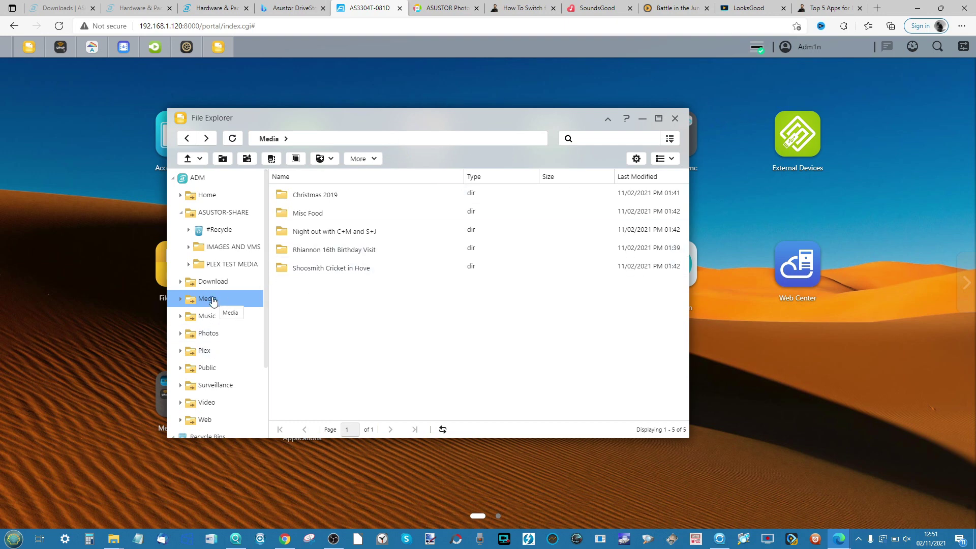
left_click(675, 118)
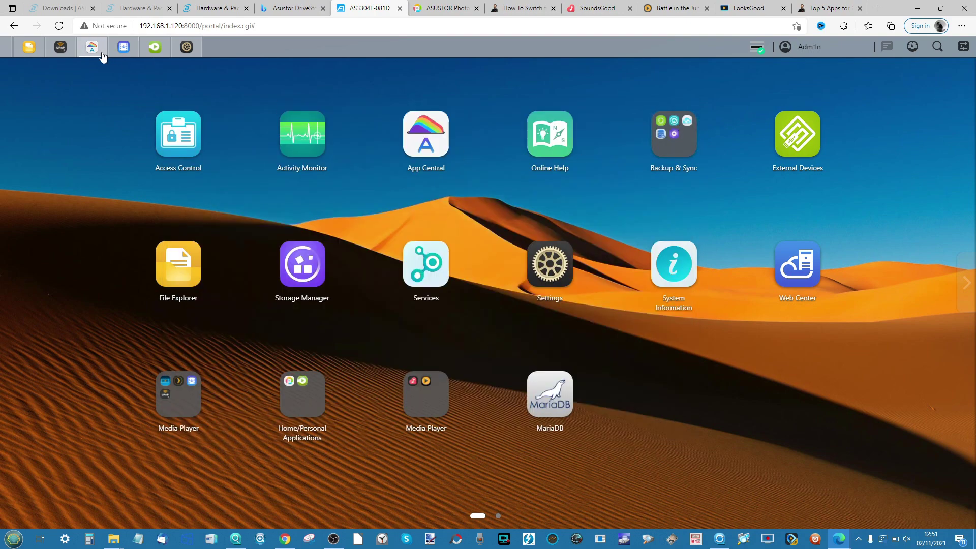
left_click(153, 47)
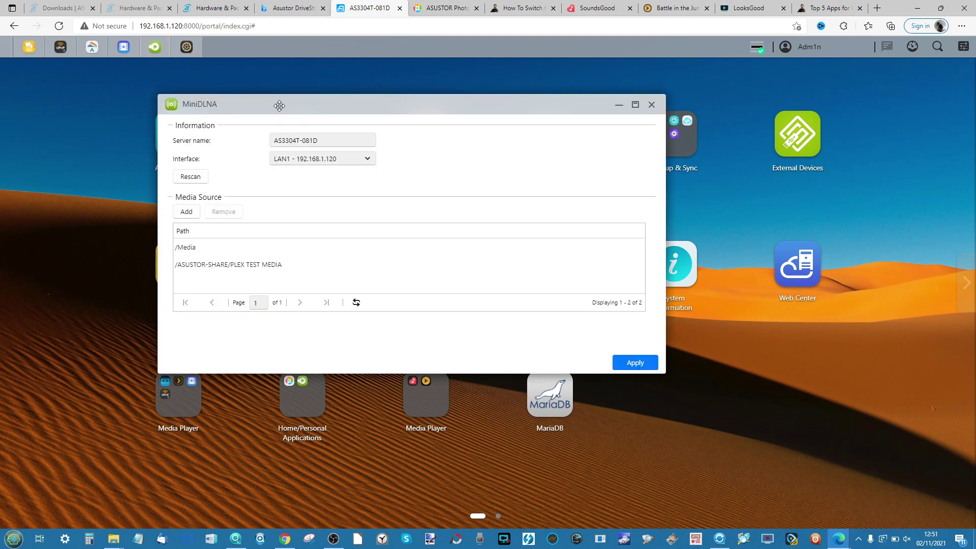
- Move the MiniDLNA window and check its Interface list, leaving LAN1 - 192.168.1.120 unchanged
left_click_drag(279, 105, 494, 194)
left_click(522, 249)
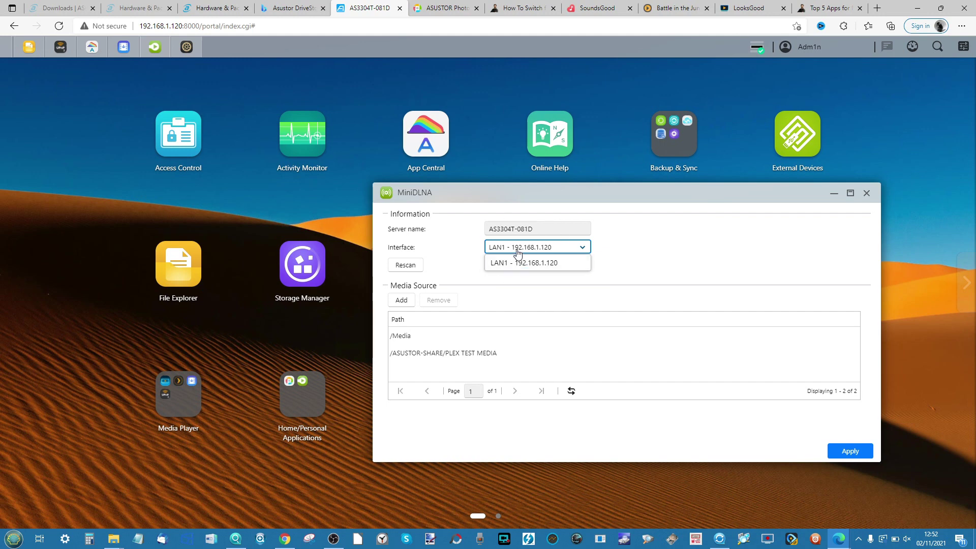
left_click(634, 261)
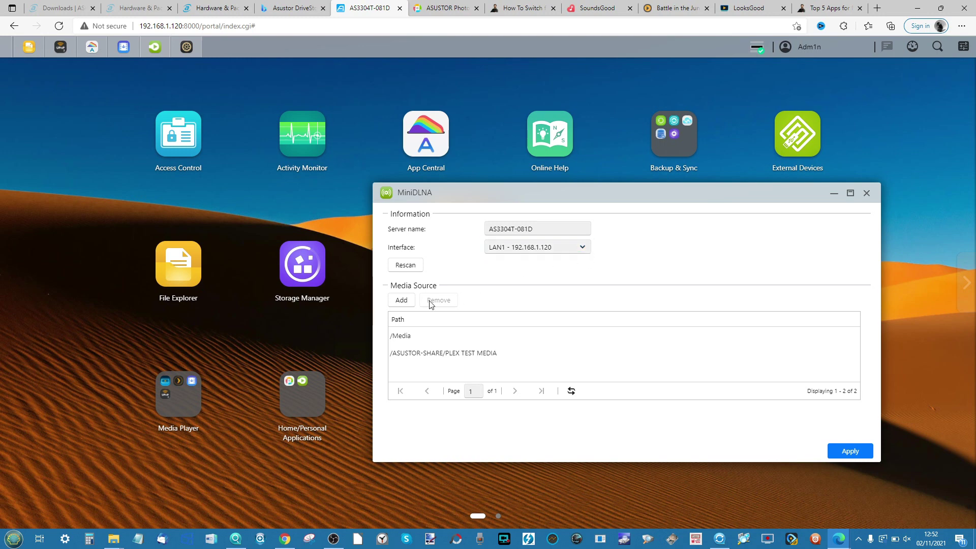
- Try adding /Media as a MiniDLNA media source, then cancel after the settings error
left_click(401, 300)
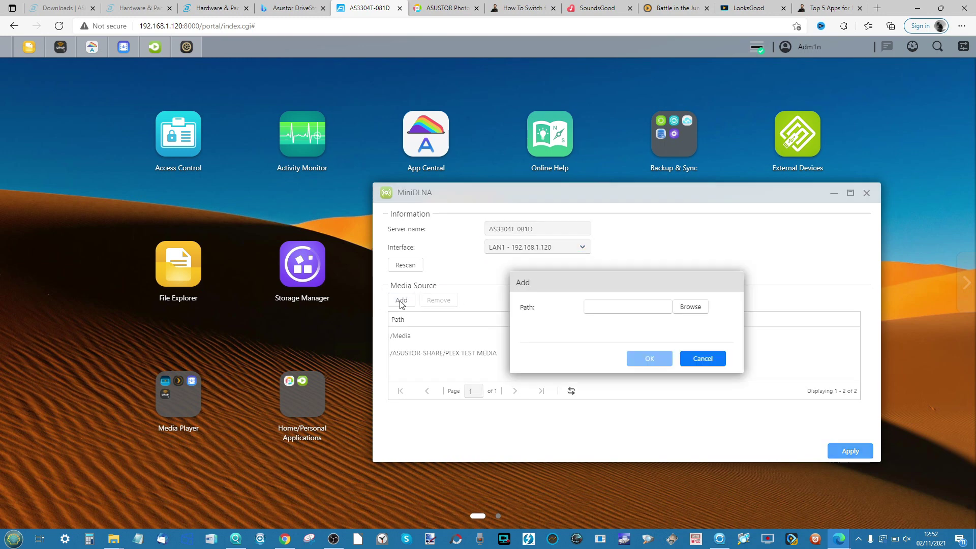
left_click(689, 307)
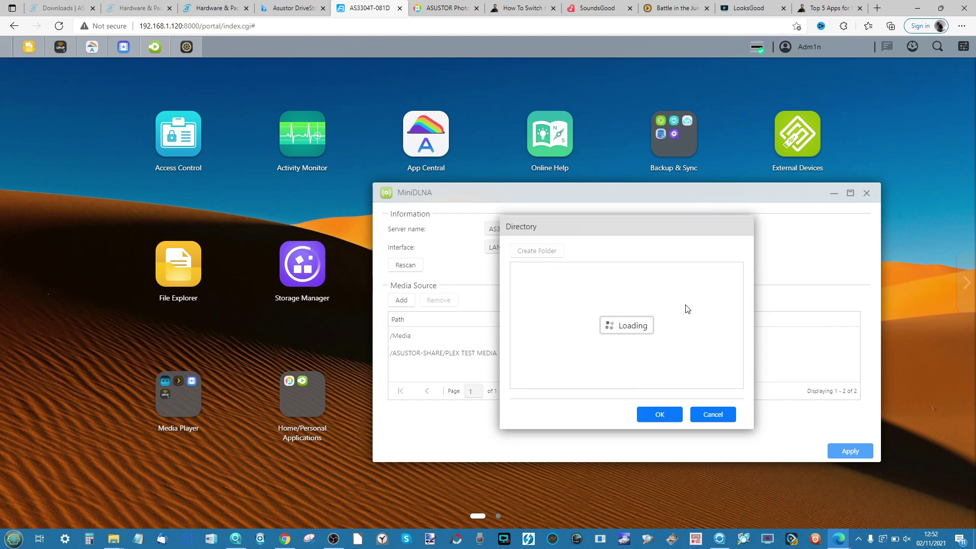
scroll(542, 306, "down", 3)
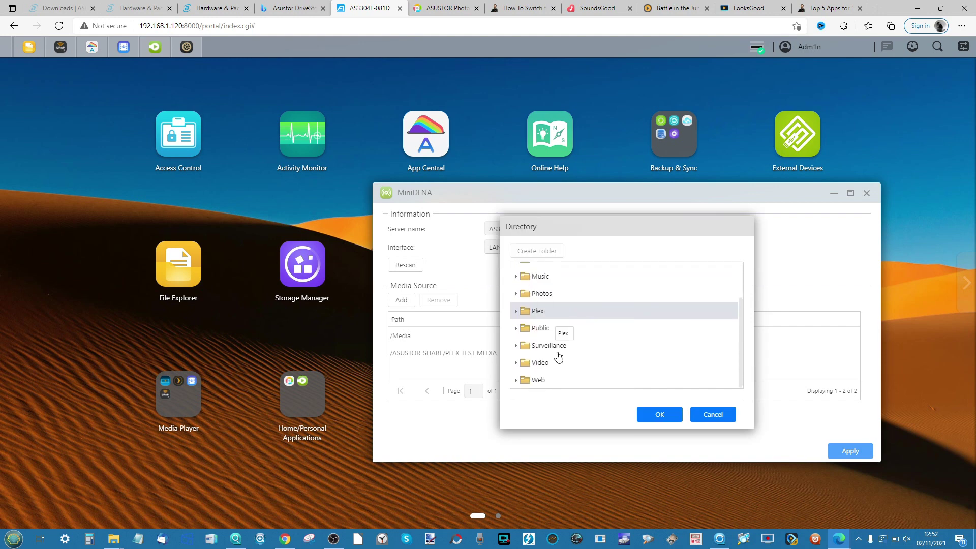
double_click(548, 298)
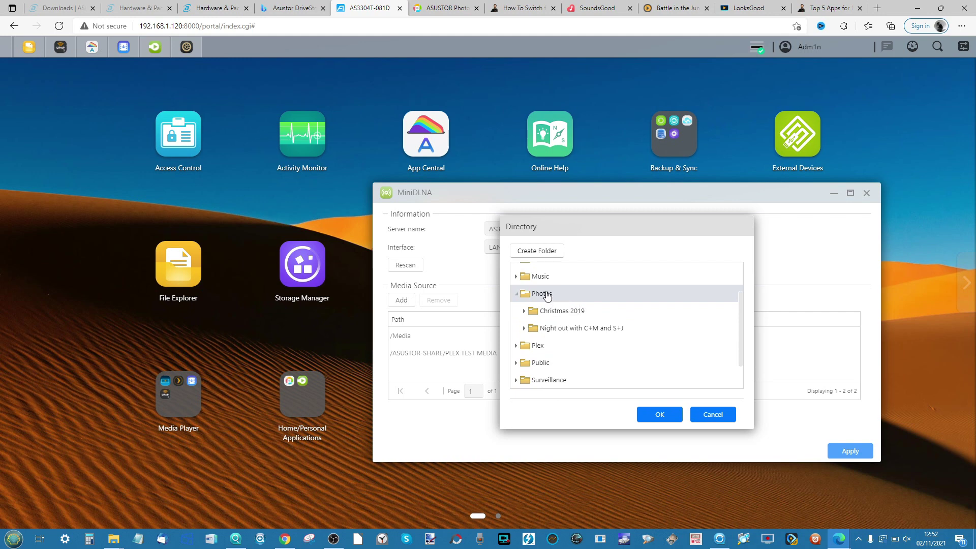
scroll(571, 337, "up", 2)
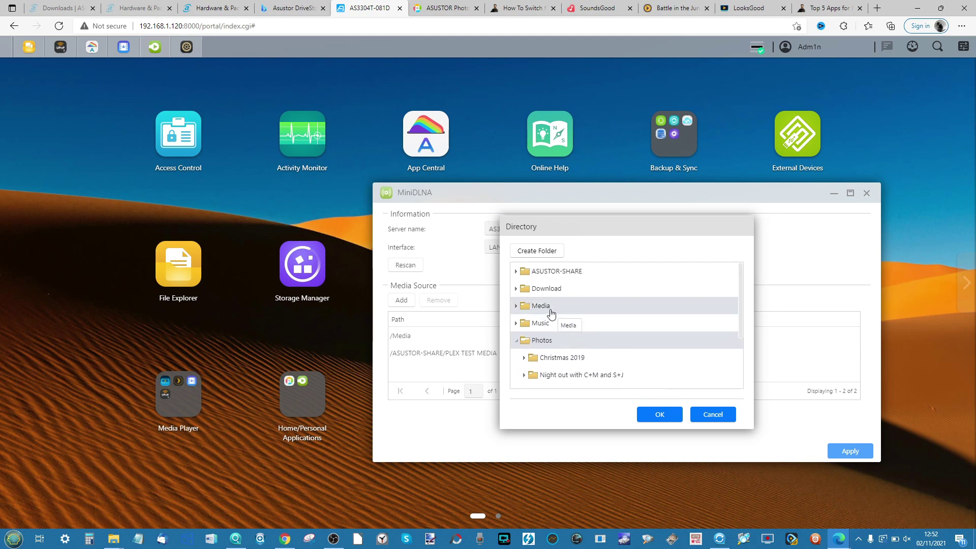
double_click(551, 311)
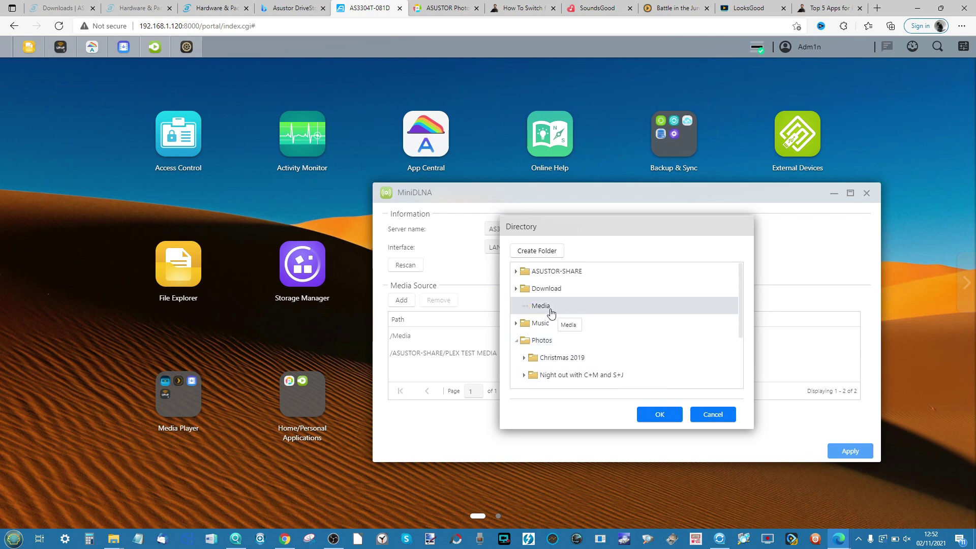
left_click(663, 419)
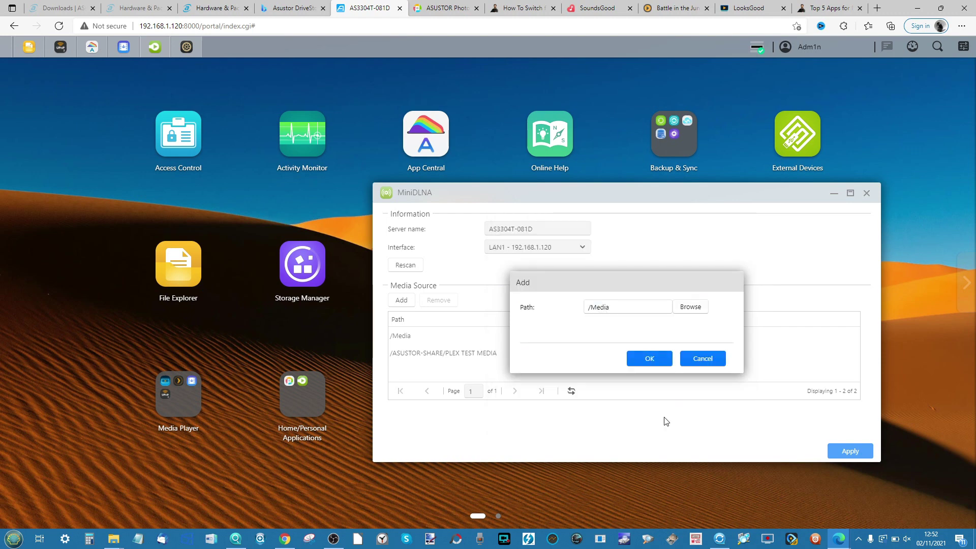
left_click(649, 360)
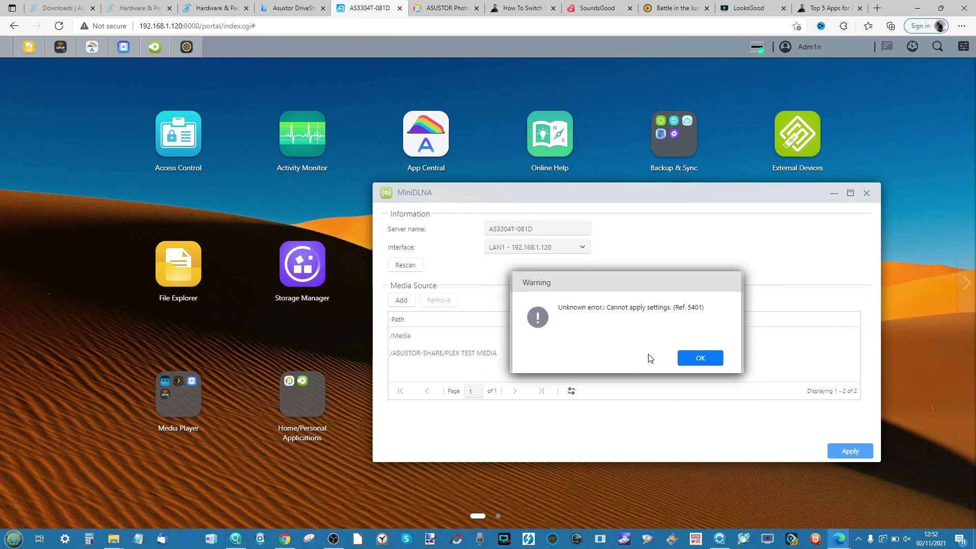
left_click(698, 357)
left_click(693, 354)
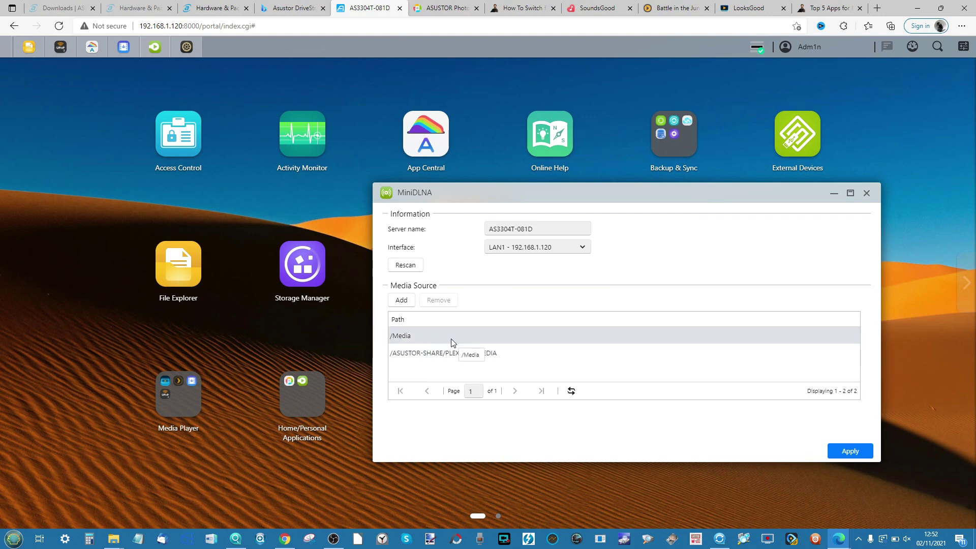
- Apply the MiniDLNA settings, back out of the rescan, and close the window
left_click(849, 451)
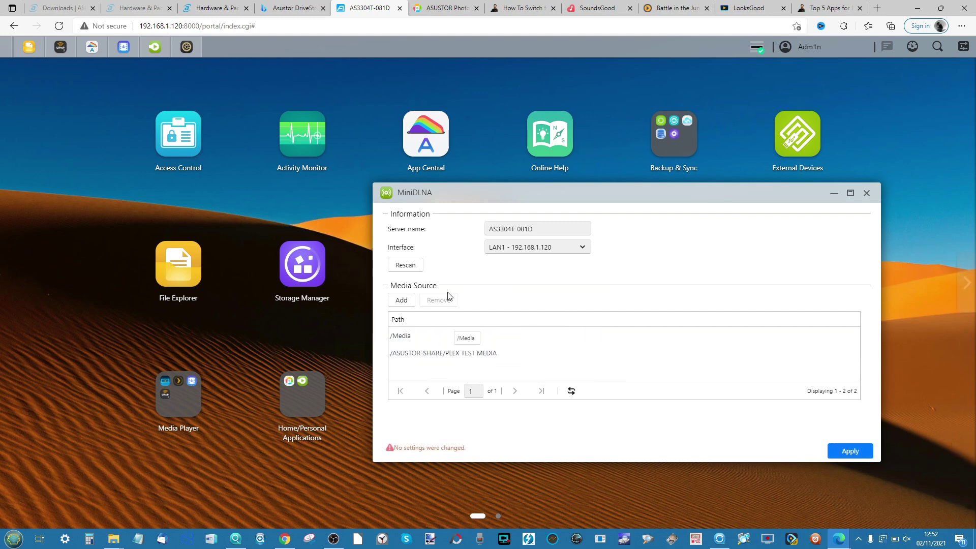
left_click(405, 267)
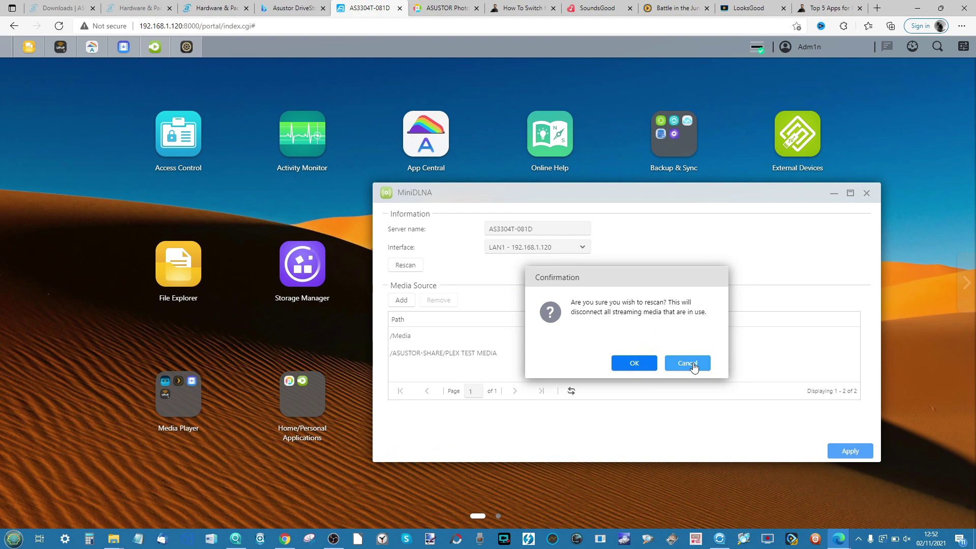
left_click(694, 365)
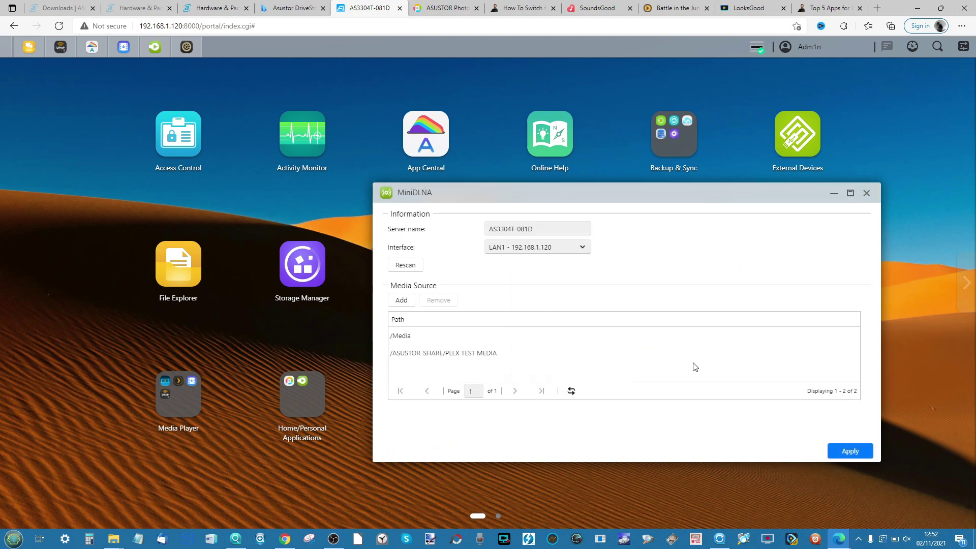
left_click(866, 193)
- Open UPnP Media Server V2, move its window higher, and show the Advanced settings
left_click(61, 47)
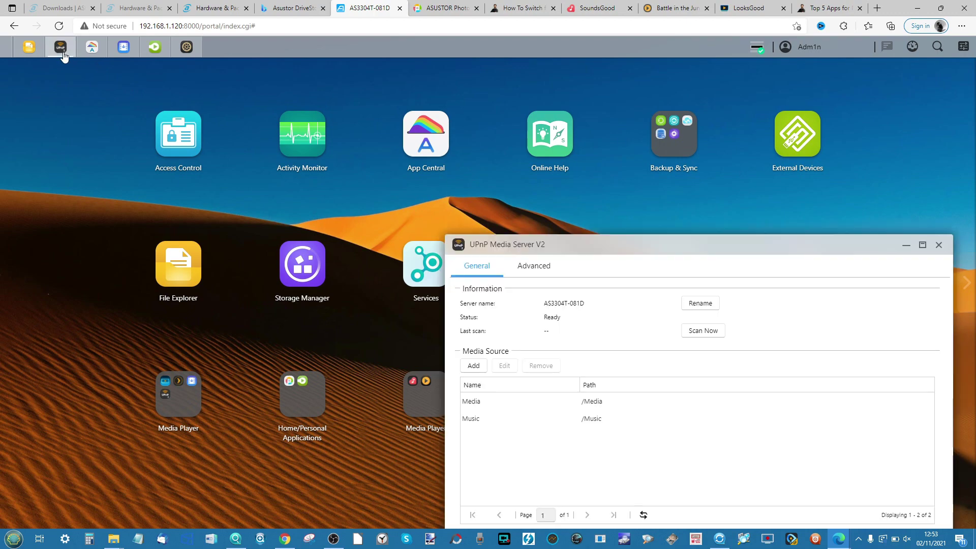
left_click_drag(566, 242, 362, 127)
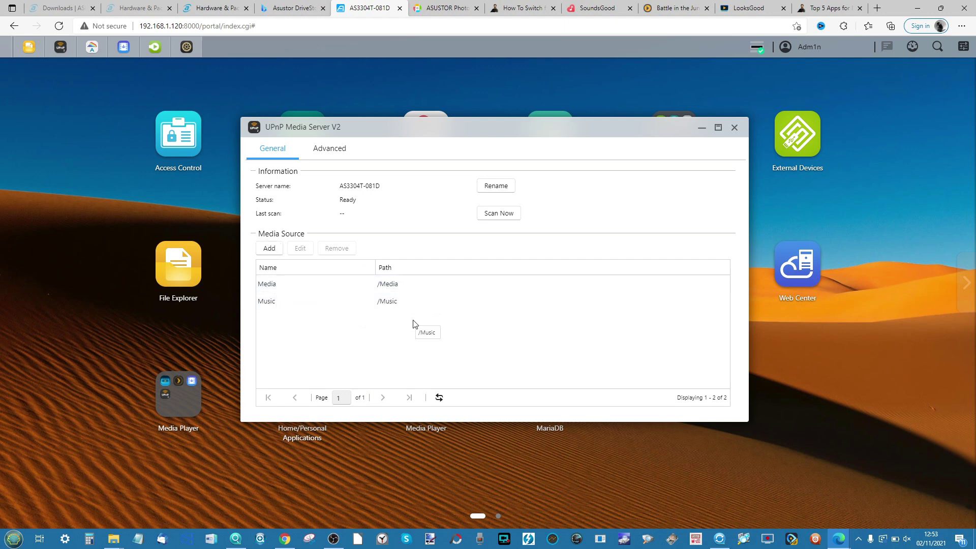
left_click(322, 149)
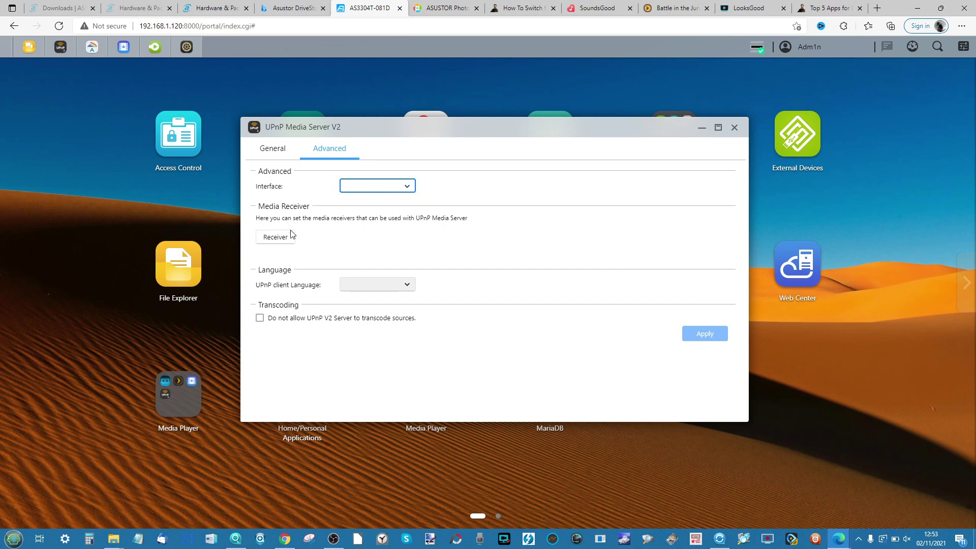
- Review the six allowed media receivers unchanged, then reopen MiniDLNA beside it, moved down-right
left_click(277, 237)
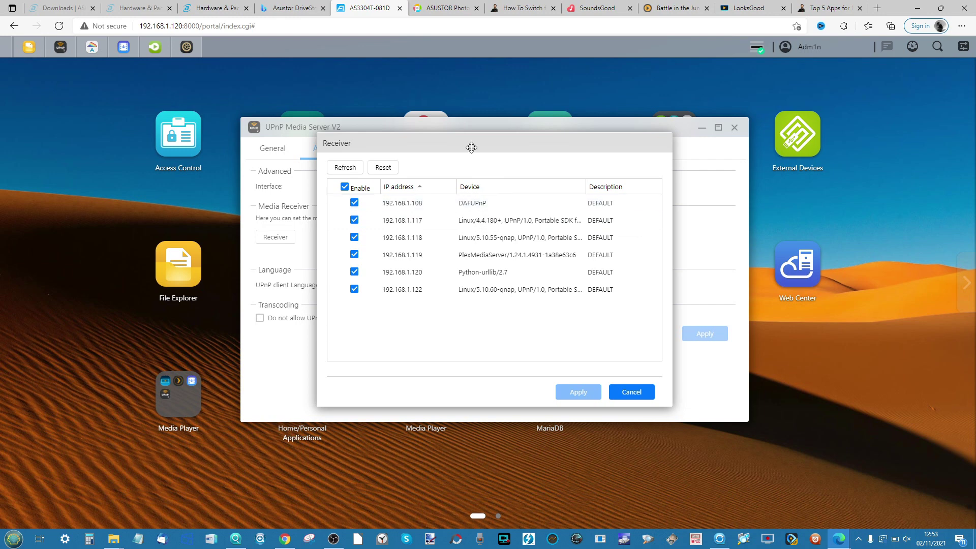
left_click_drag(476, 144, 656, 162)
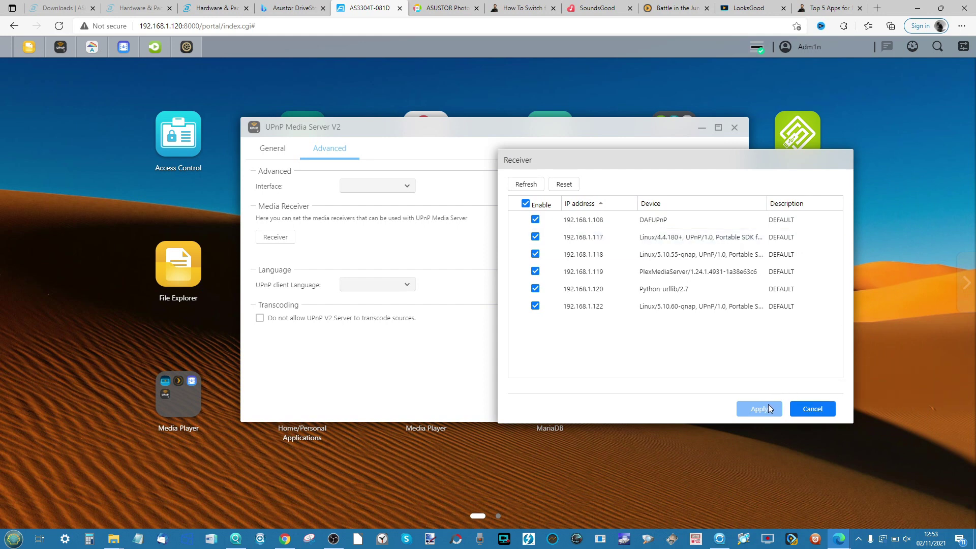
left_click(809, 408)
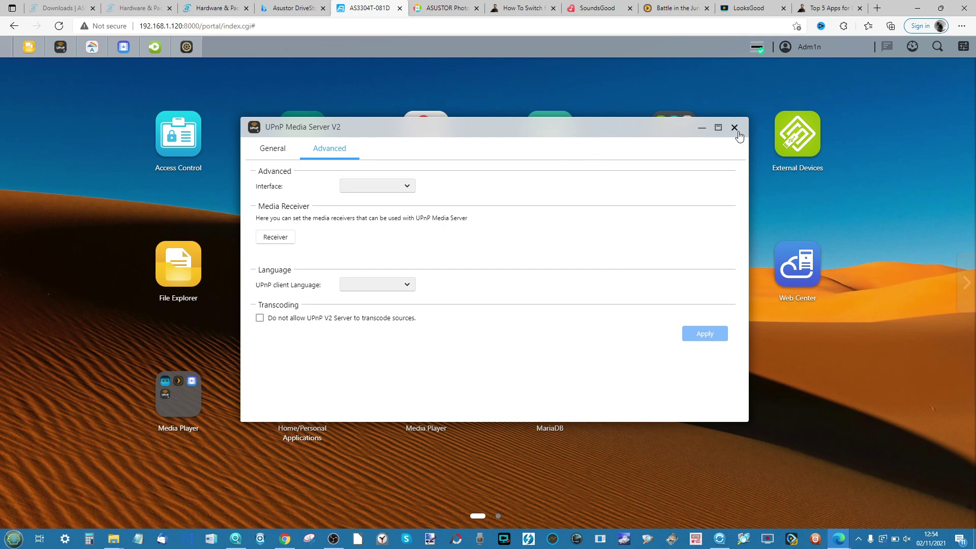
left_click(155, 47)
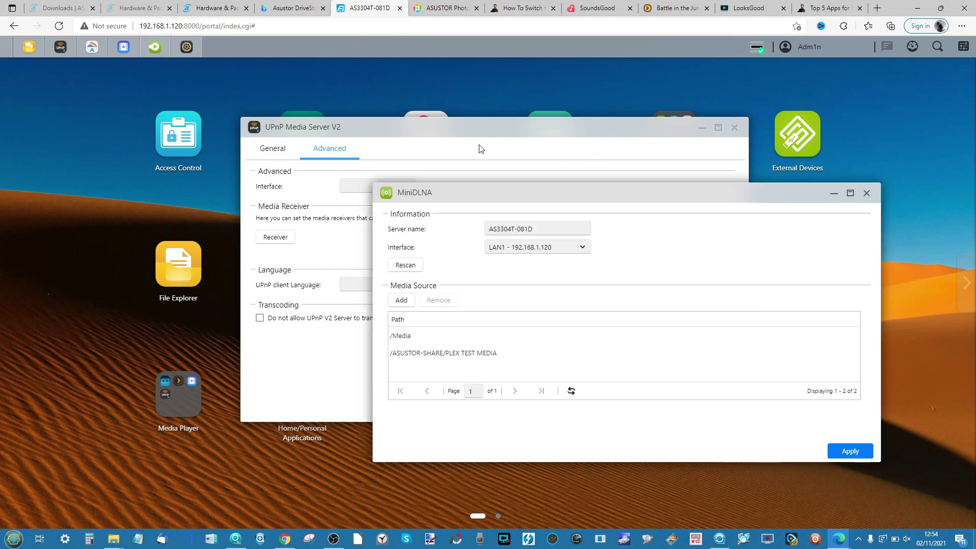
left_click_drag(482, 196, 551, 232)
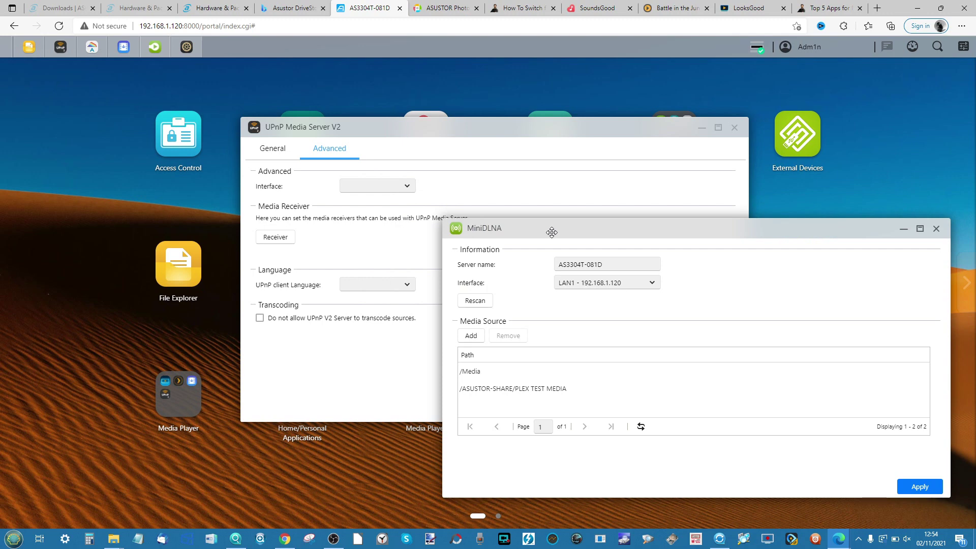
- Skim the NAS Compares articles, place the Top 5 Fire TV apps tab beside AS3304T-081D, and return
left_click(529, 5)
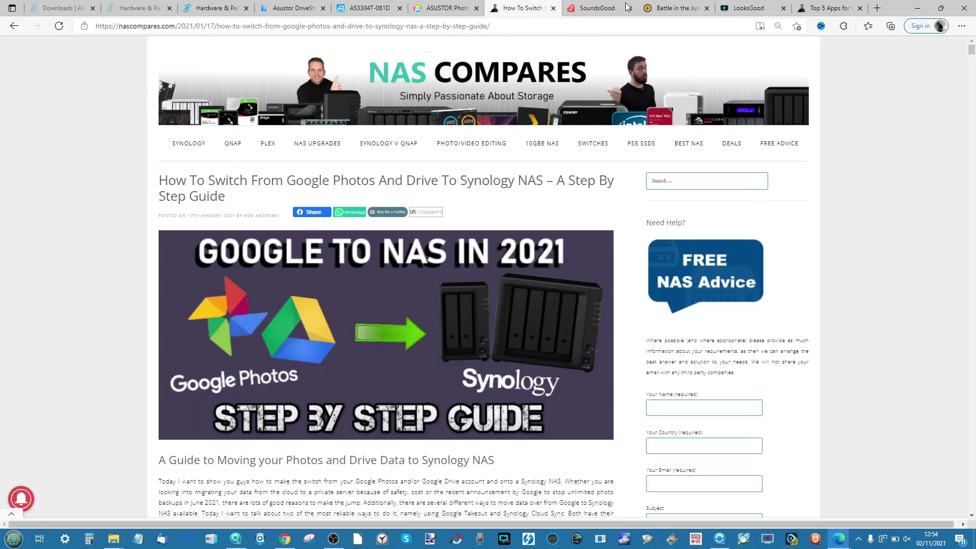
left_click(467, 5)
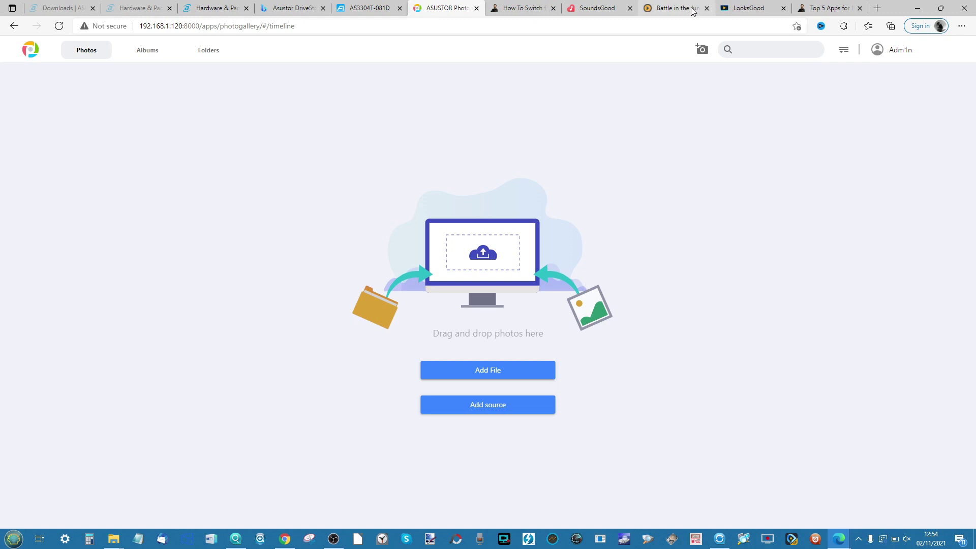
left_click_drag(822, 6, 442, 5)
scroll(396, 344, "down", 4)
scroll(396, 344, "down", 15)
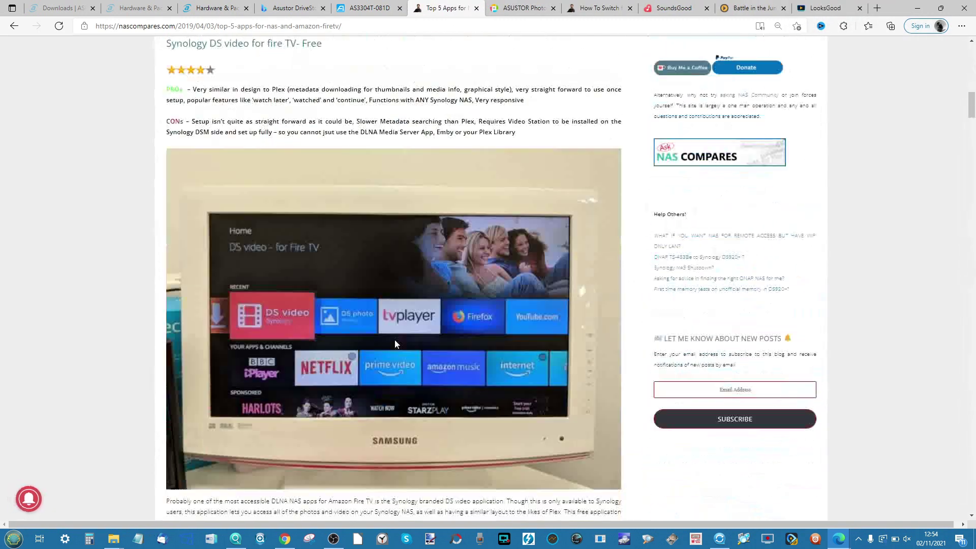
scroll(394, 339, "up", 3)
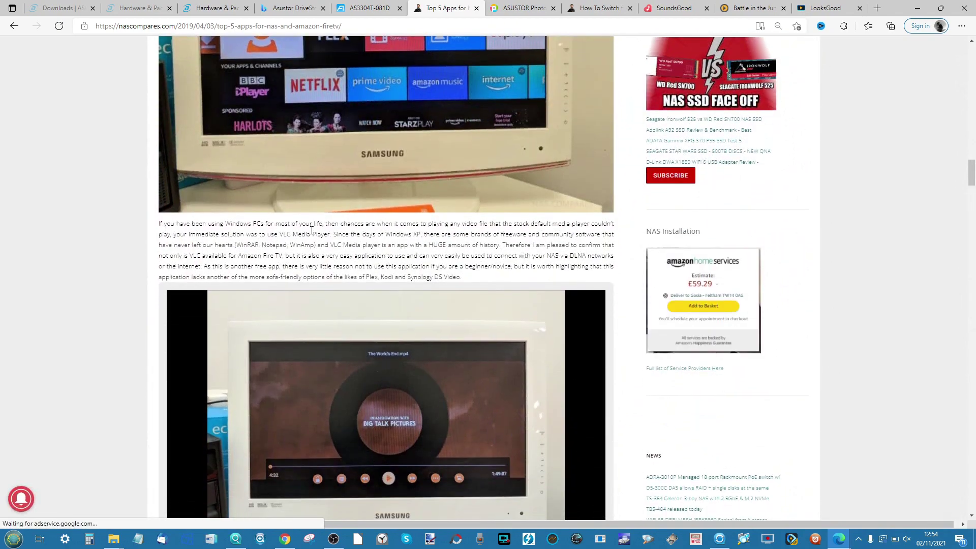
scroll(265, 247, "down", 15)
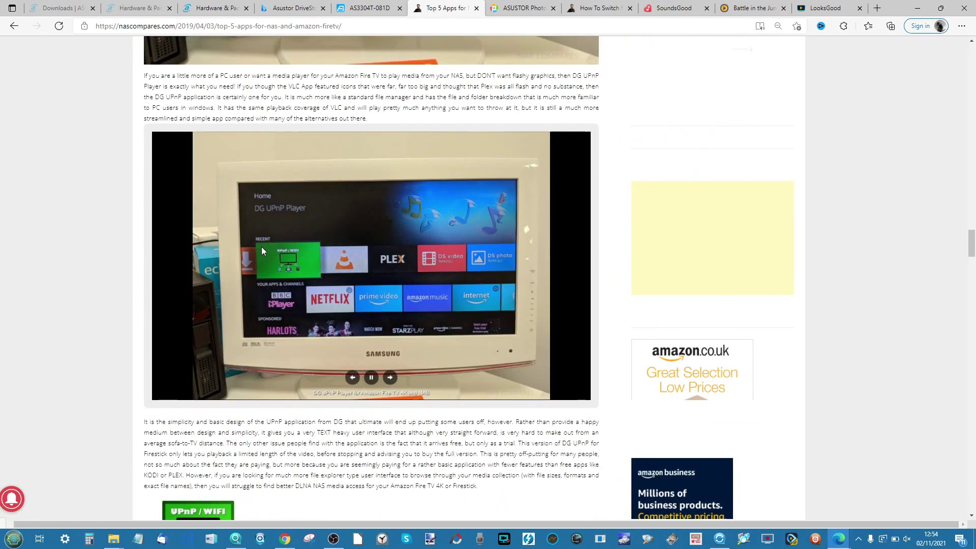
scroll(261, 246, "down", 15)
scroll(262, 246, "down", 5)
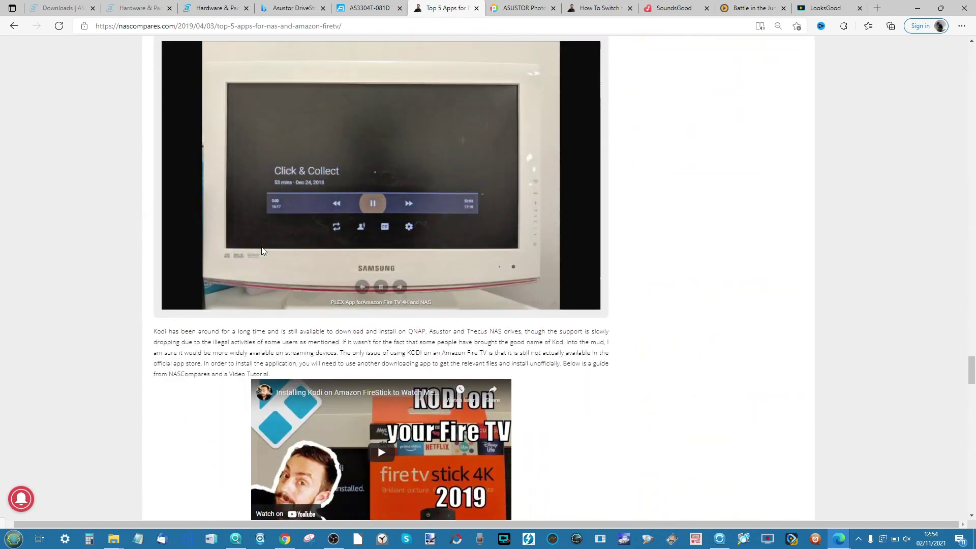
scroll(262, 246, "up", 9)
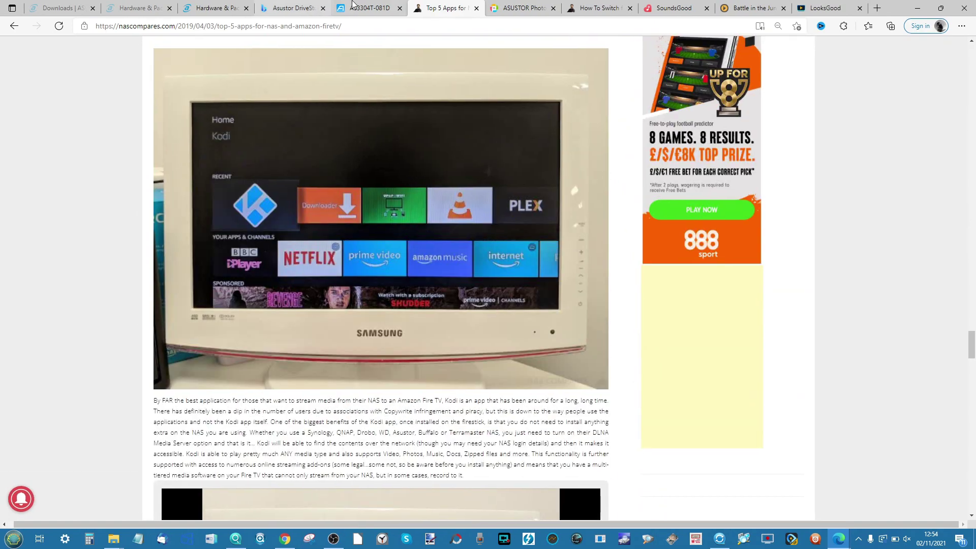
left_click(366, 8)
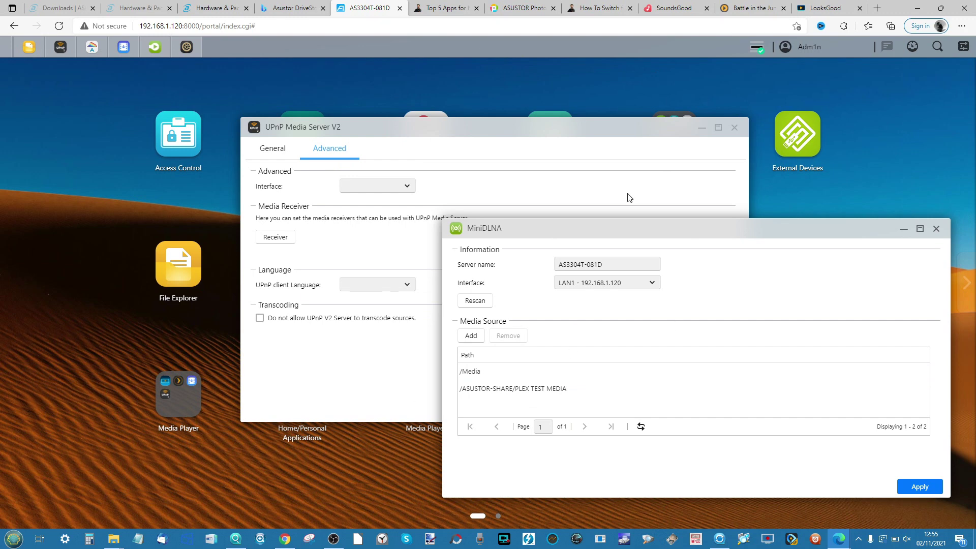
- Minimize the MiniDLNA and UPnP Media Server windows and return to the NAS desktop tab
left_click(904, 232)
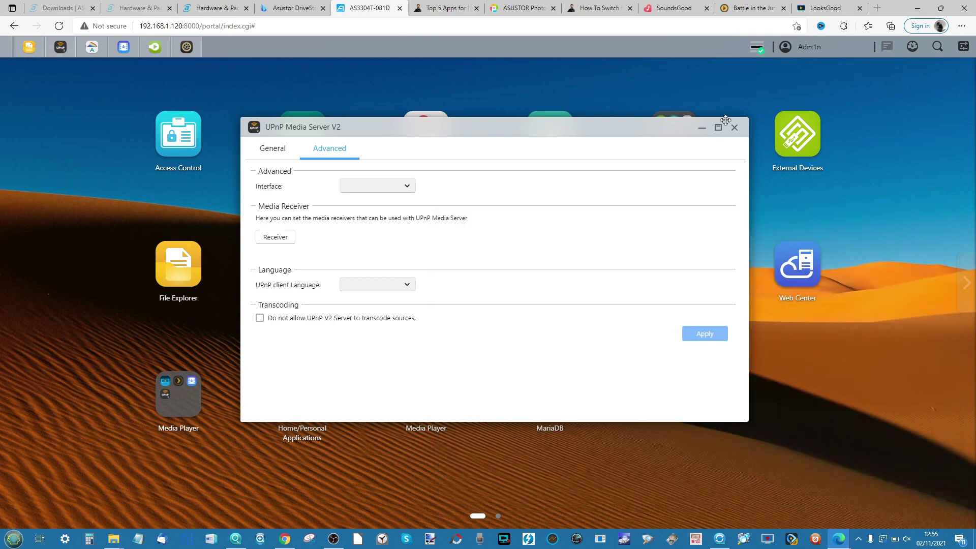
left_click(701, 128)
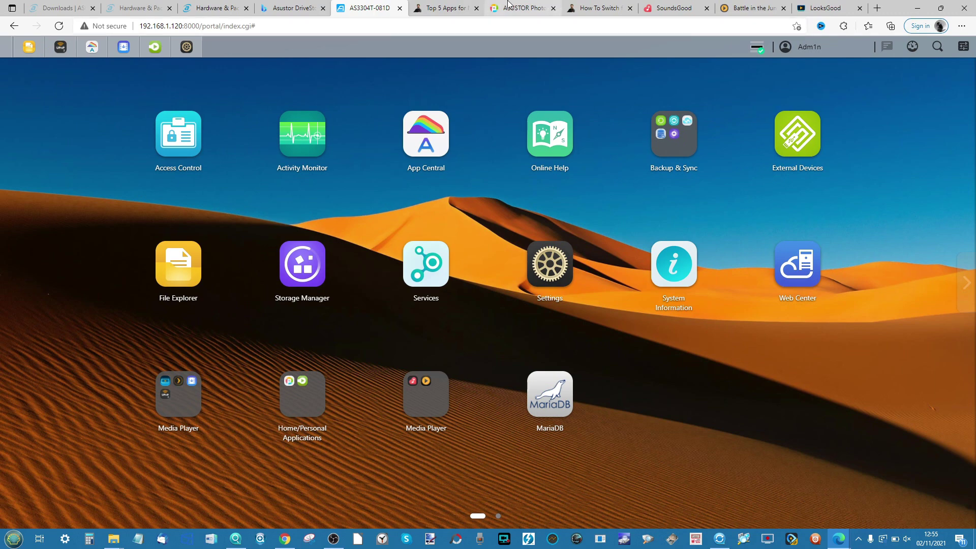
left_click_drag(503, 8, 382, 4)
left_click(382, 6)
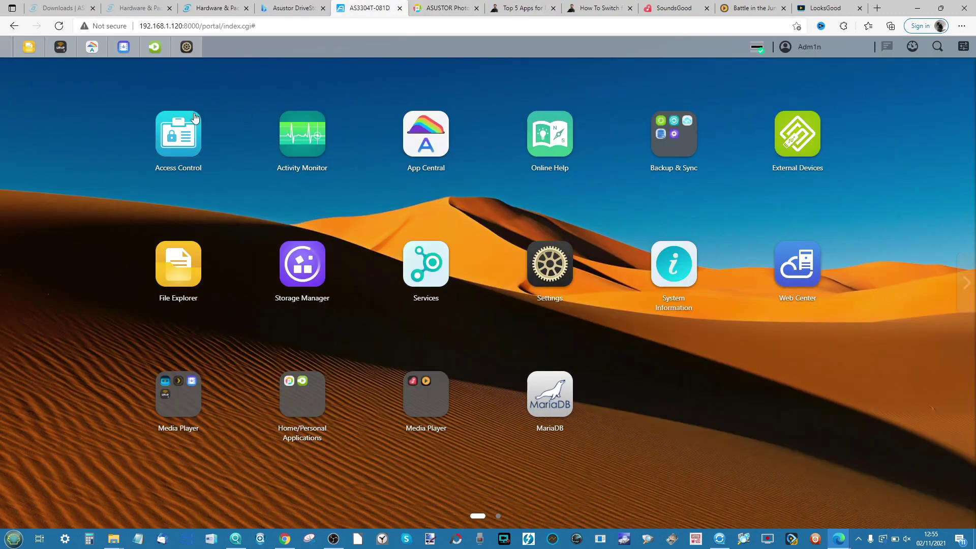
- In App Central, browse Multimedia to Photo Gallery 3's details (installed, 3.1.1.r372), then minimize it
left_click(92, 47)
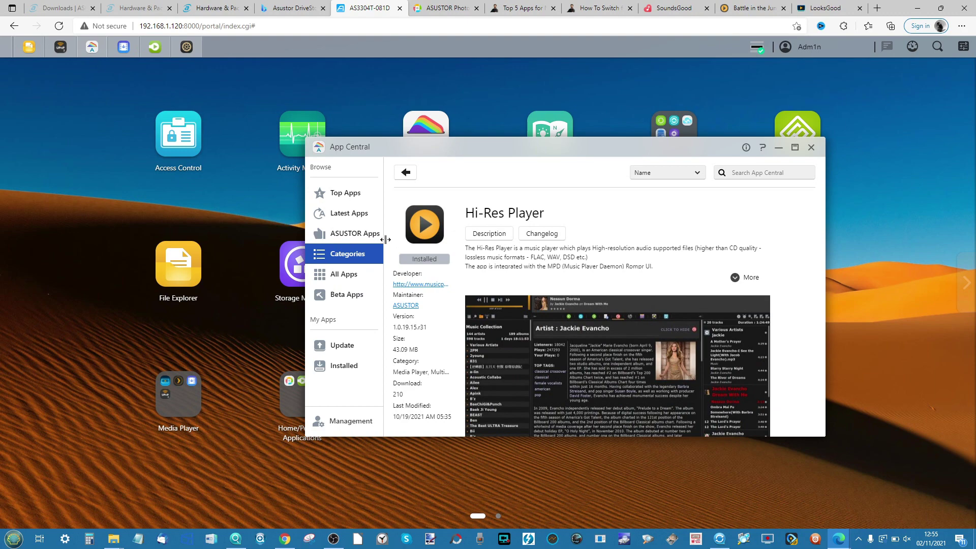
left_click(405, 173)
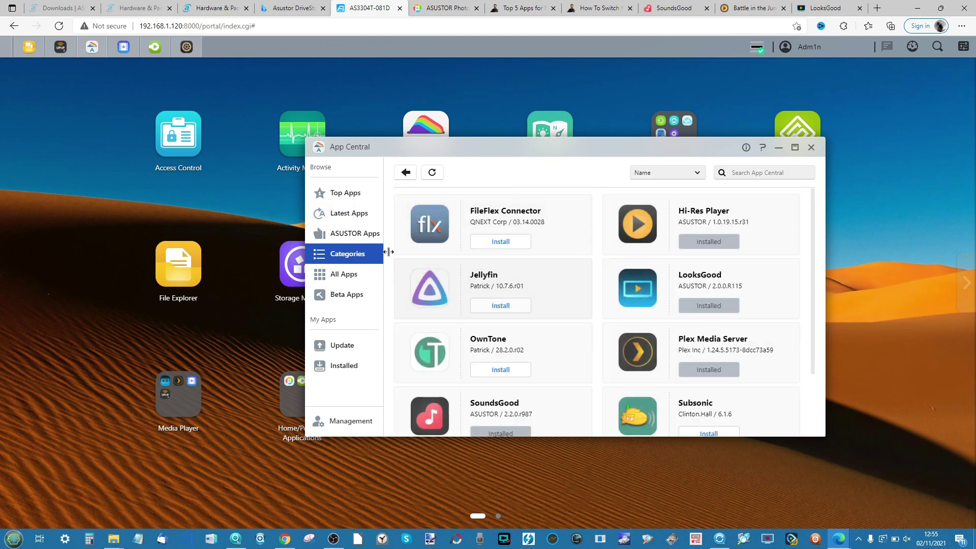
left_click(353, 254)
scroll(603, 301, "down", 8)
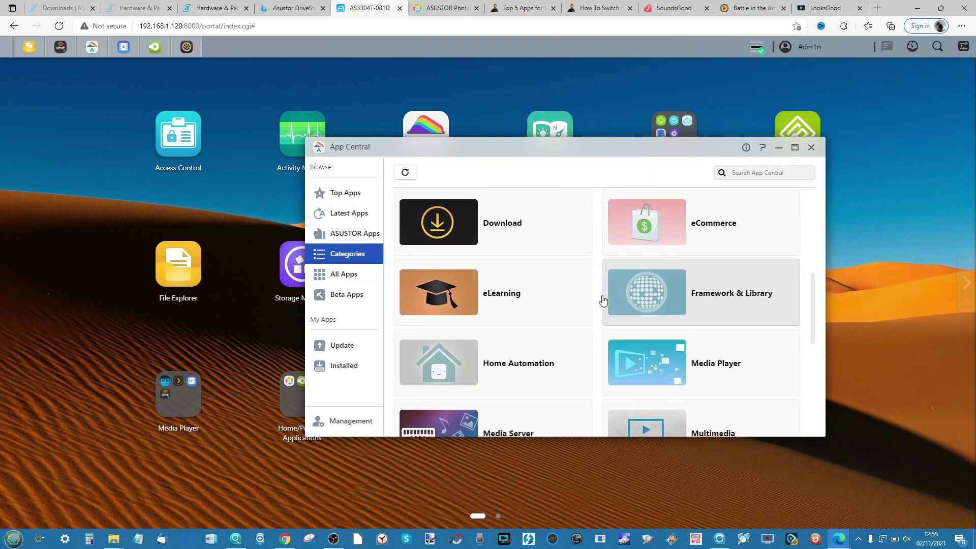
left_click(709, 291)
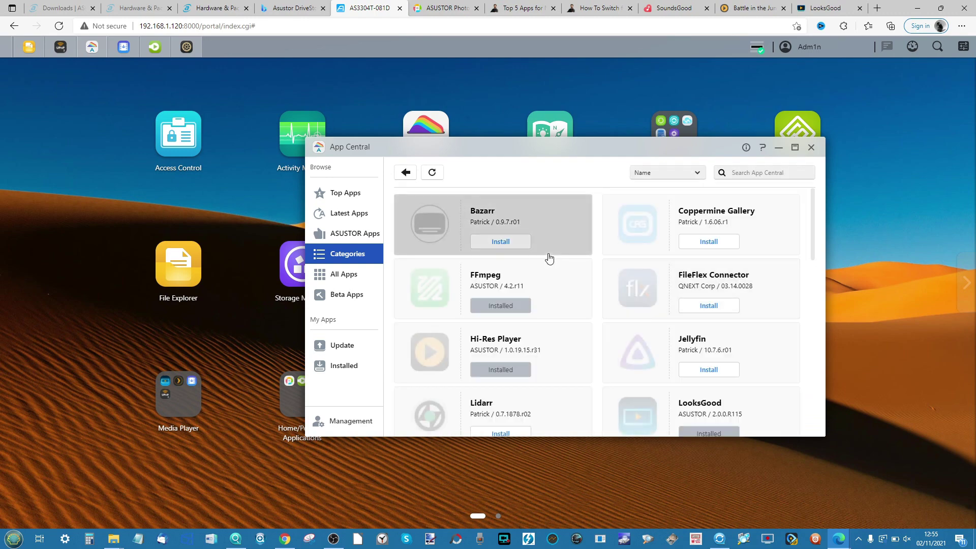
scroll(548, 258, "down", 3)
scroll(548, 258, "down", 4)
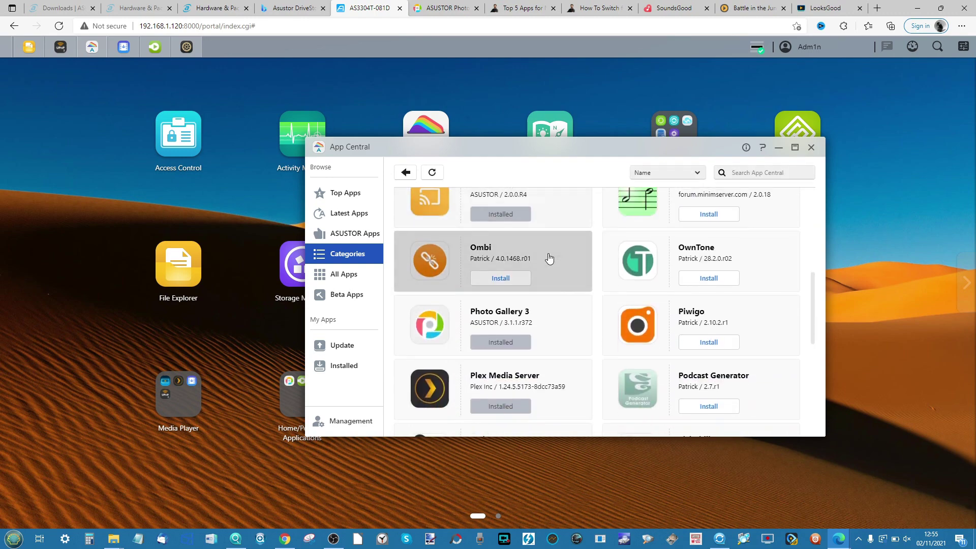
left_click(527, 323)
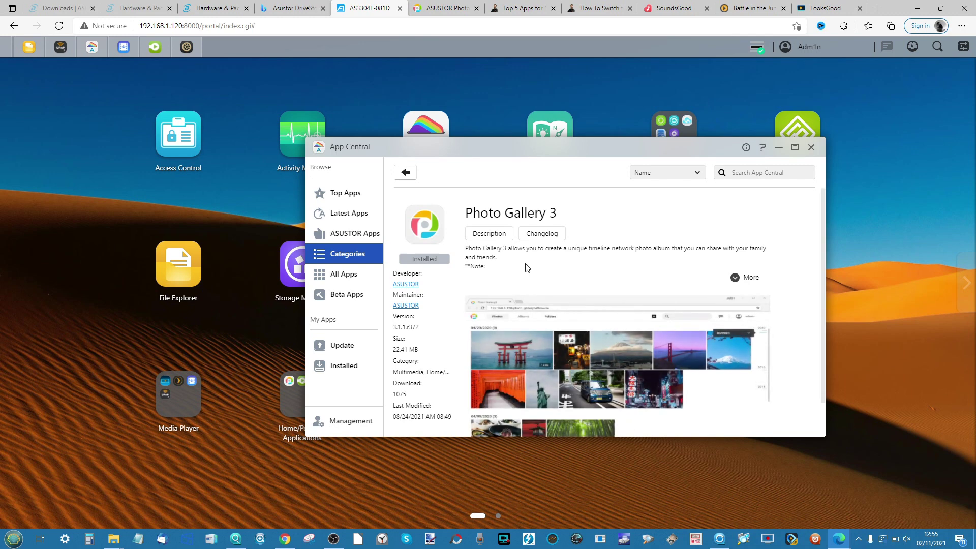
scroll(528, 267, "down", 1)
scroll(528, 267, "down", 2)
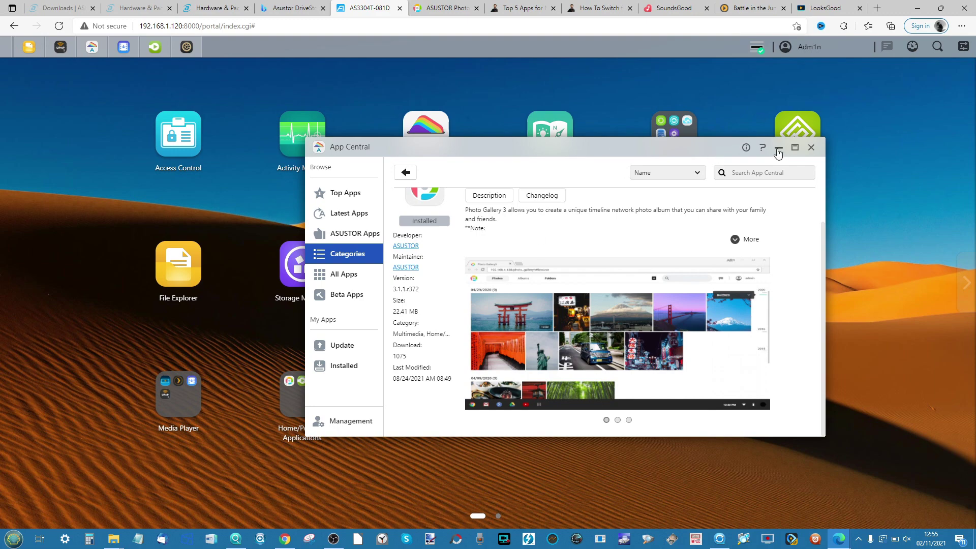
left_click(778, 149)
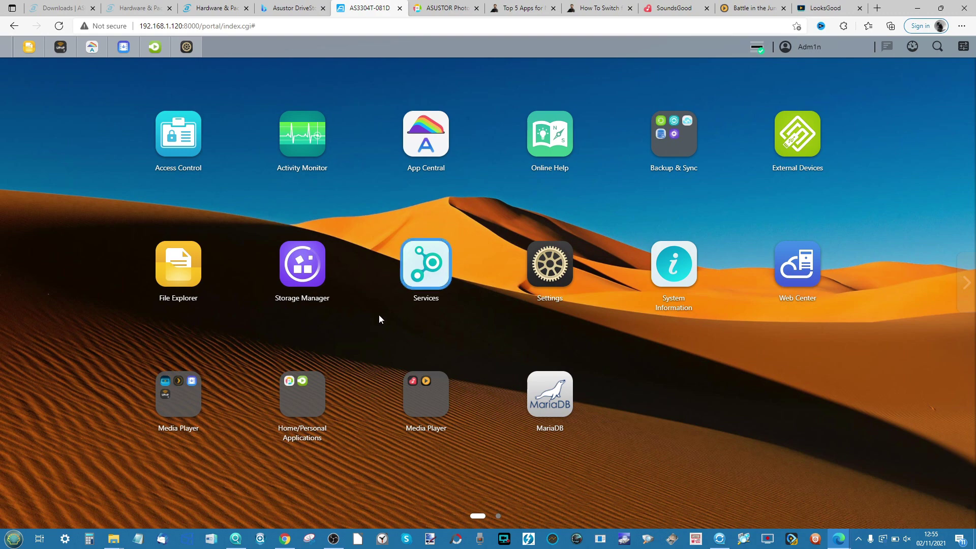
- Launch Photo Gallery 3 from Home/Personal Applications and close its duplicate tab
left_click(303, 396)
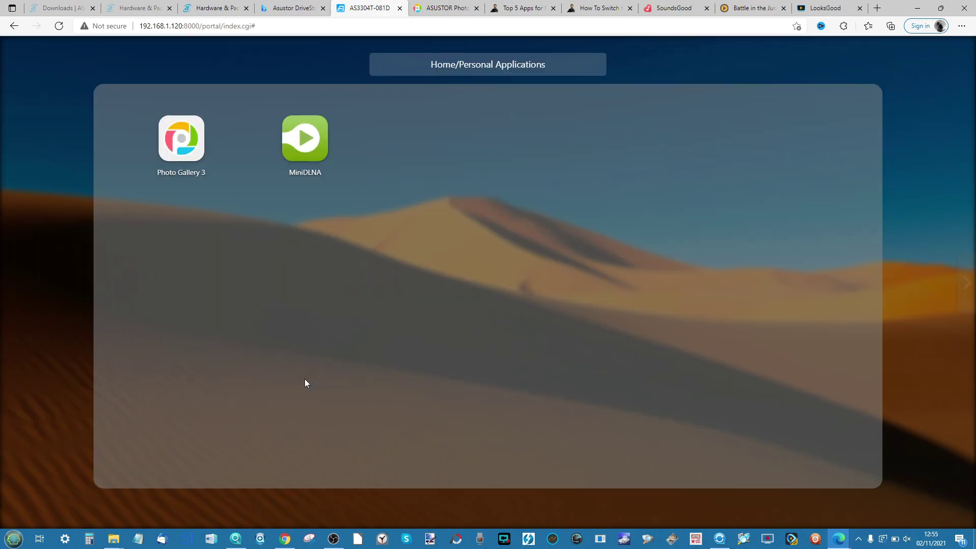
left_click(176, 143)
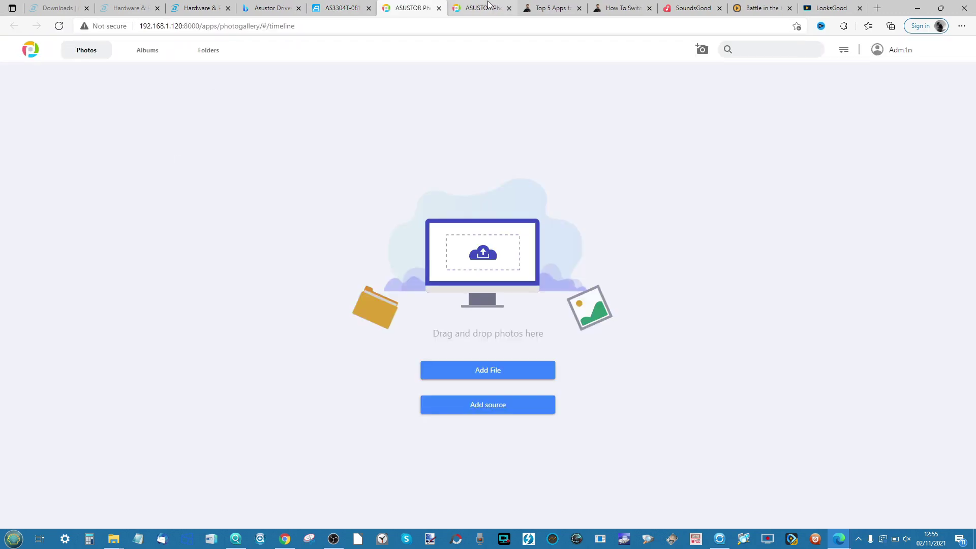
left_click(508, 8)
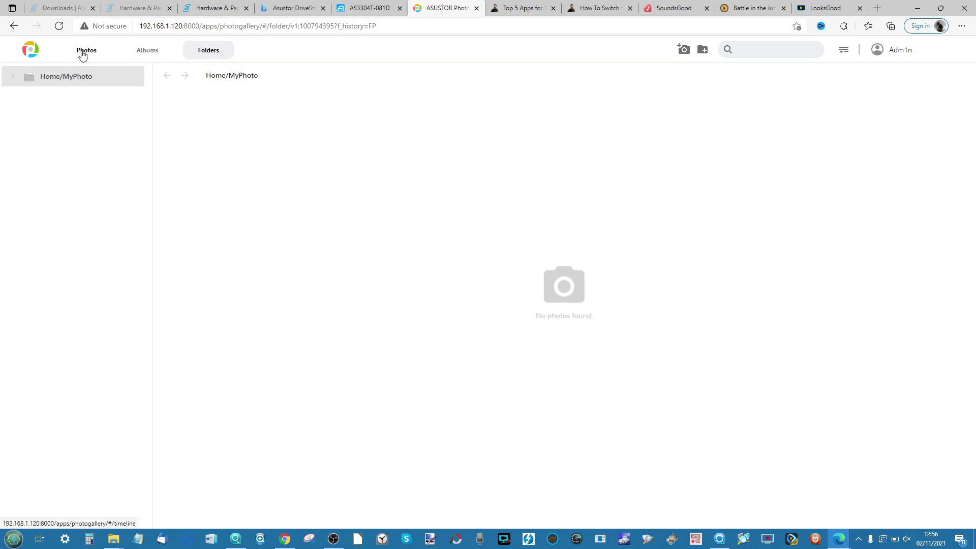
left_click(82, 53)
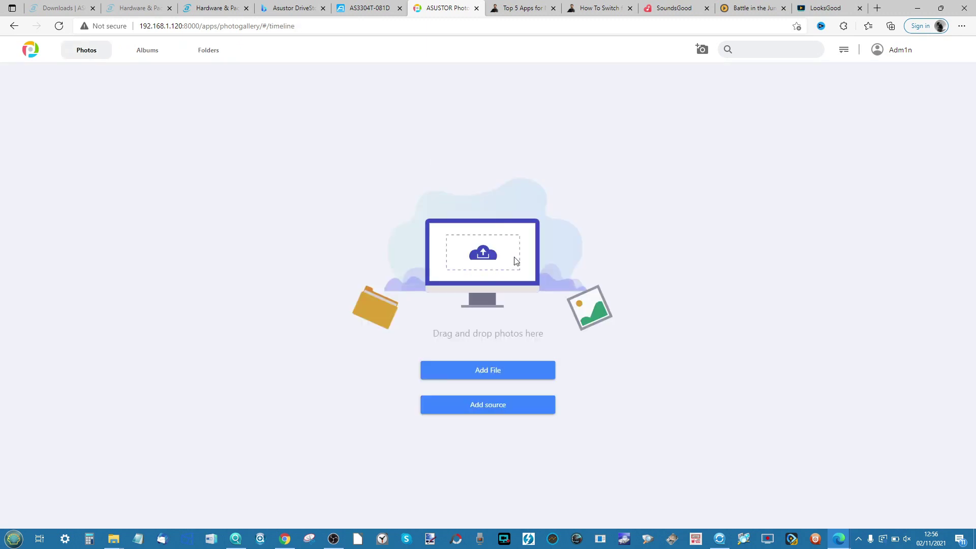
- Cancel uploading files from the computer and bring up the Source shared-folder list instead
left_click(485, 370)
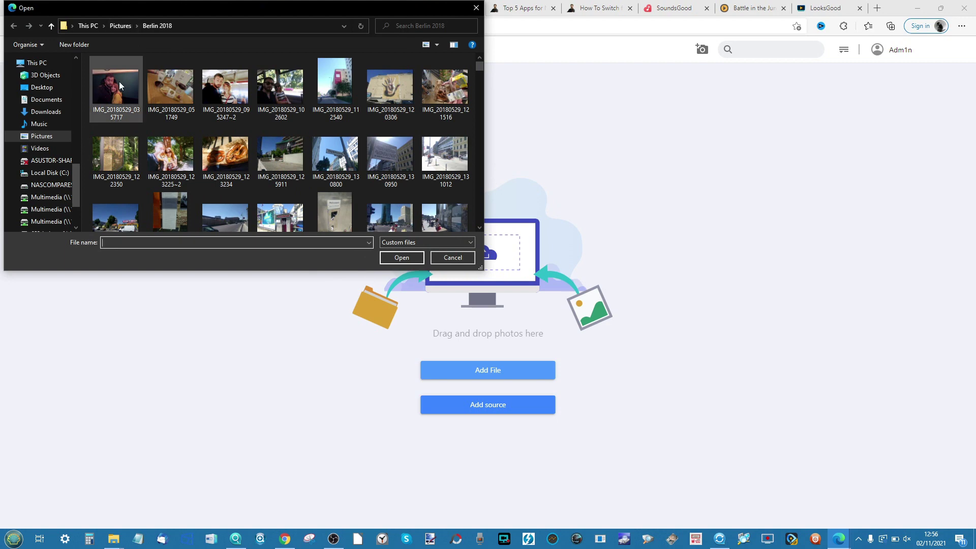
left_click(476, 8)
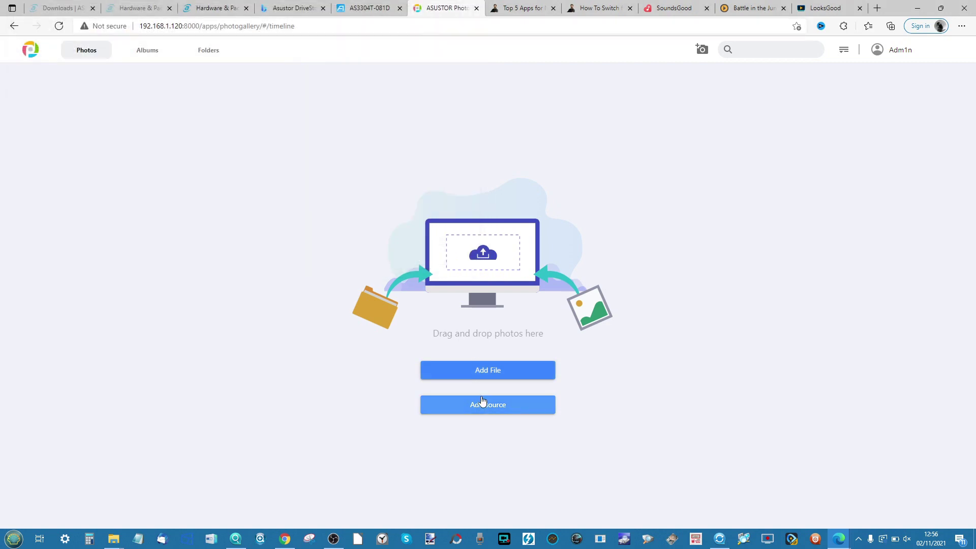
left_click(481, 405)
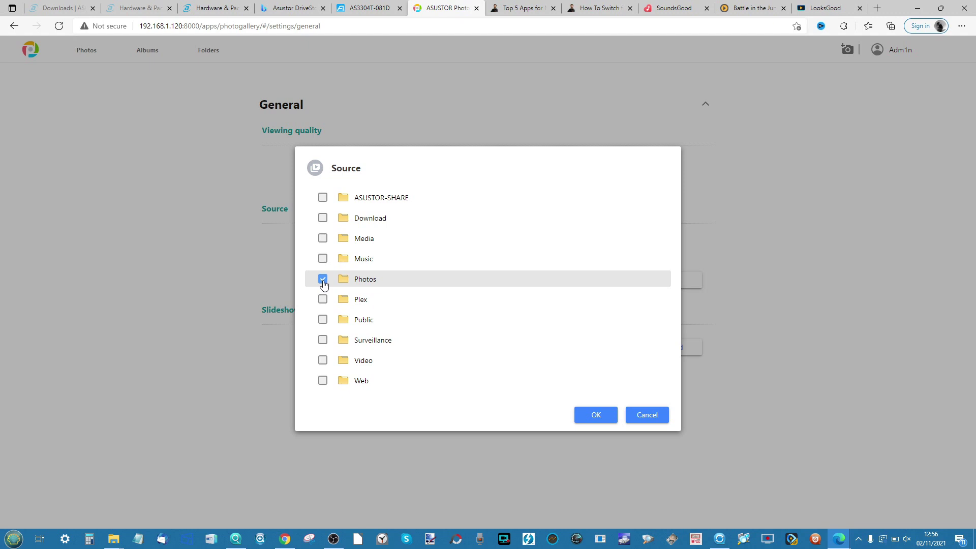
- Tick Media as a photo source, confirm, and acknowledge the thumbnail processing notice
left_click(323, 239)
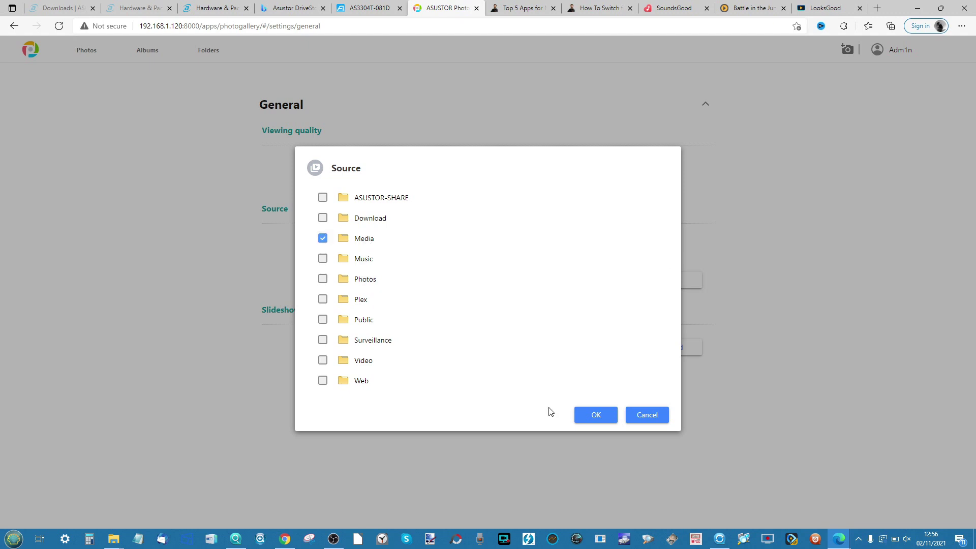
left_click(594, 412)
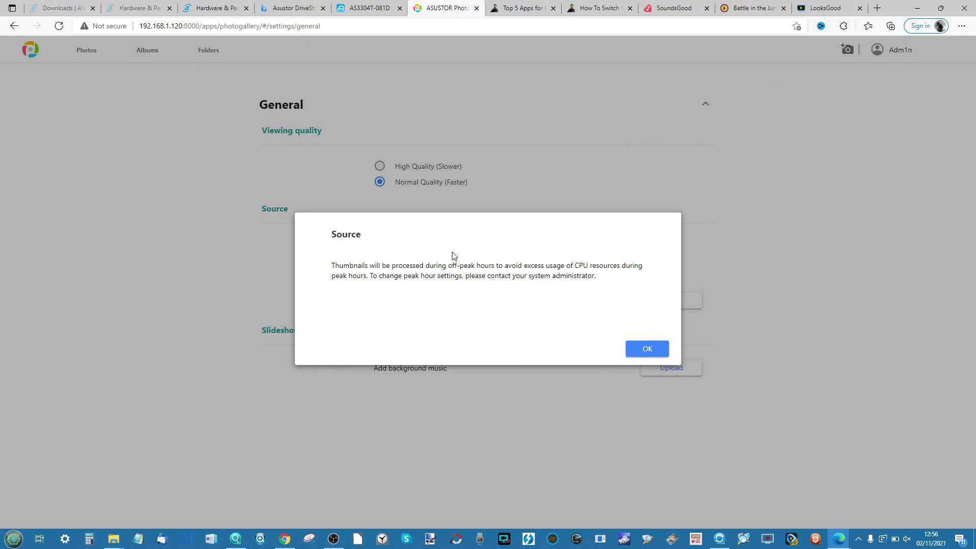
left_click(641, 345)
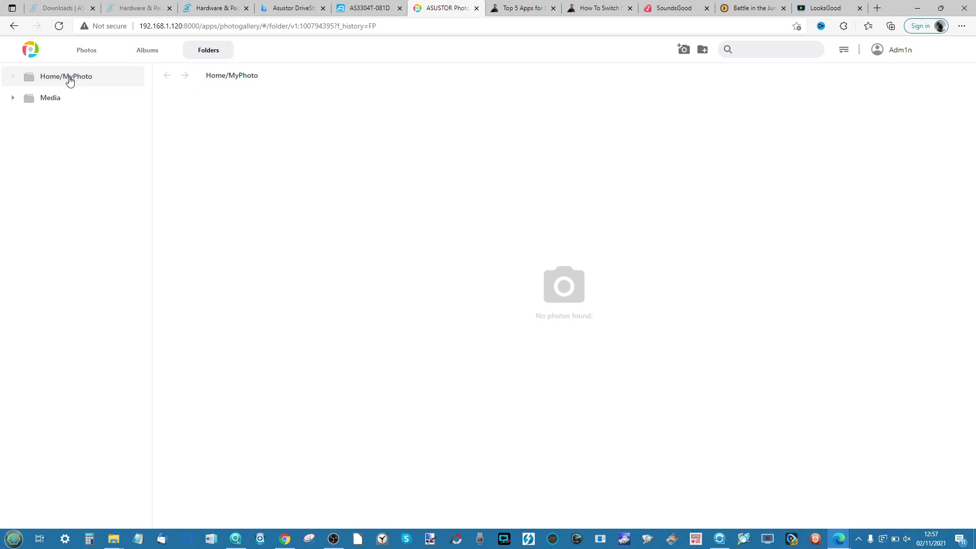
- Open Media > Christmas 2019 in the gallery, then return to the NAS desktop
left_click(54, 98)
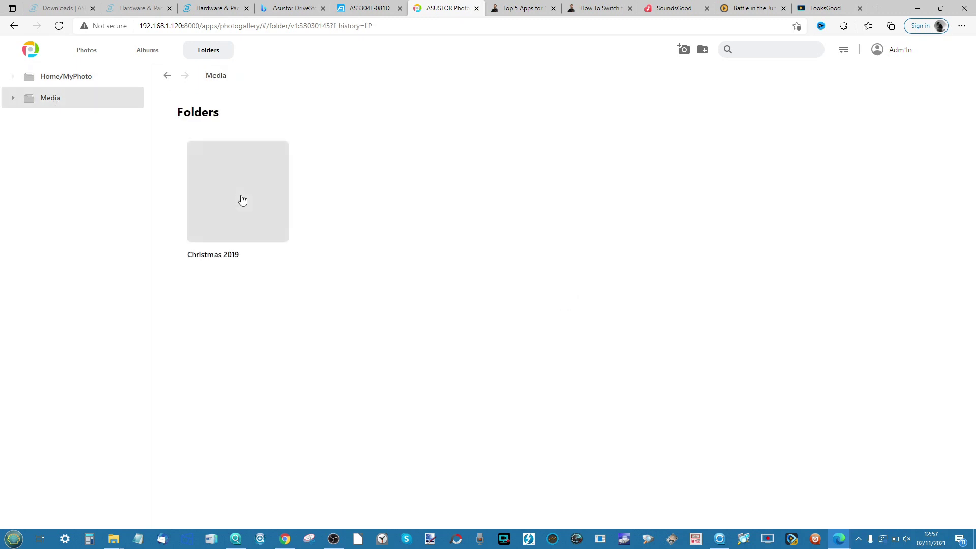
left_click(242, 200)
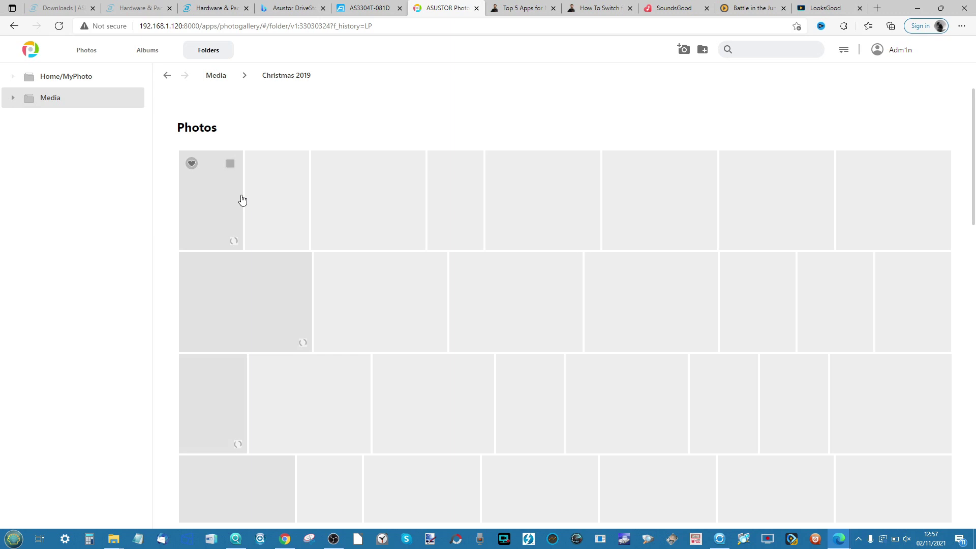
left_click(366, 8)
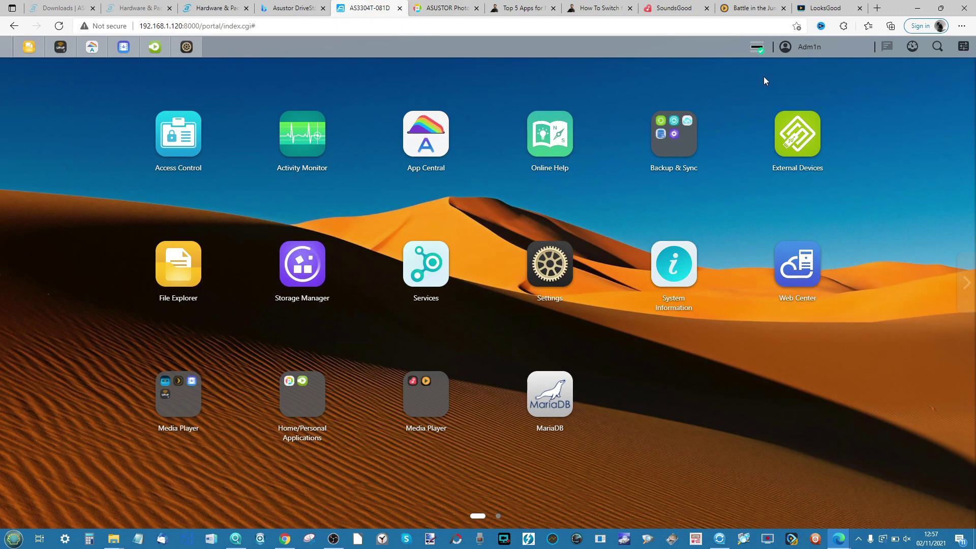
- Check the file-copy tasks in Task Monitor, close it, and switch to the LOCKERSTOR 4 page
left_click(768, 50)
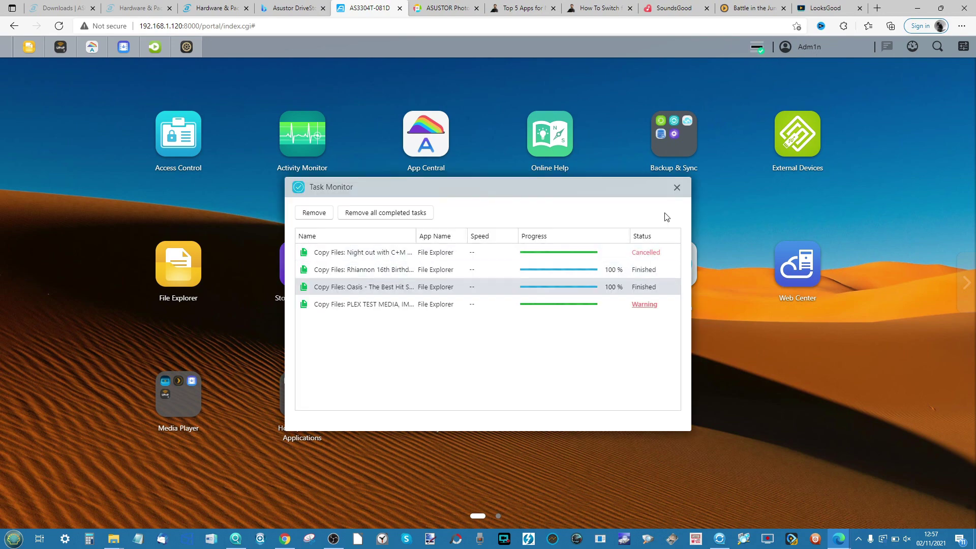
left_click(677, 188)
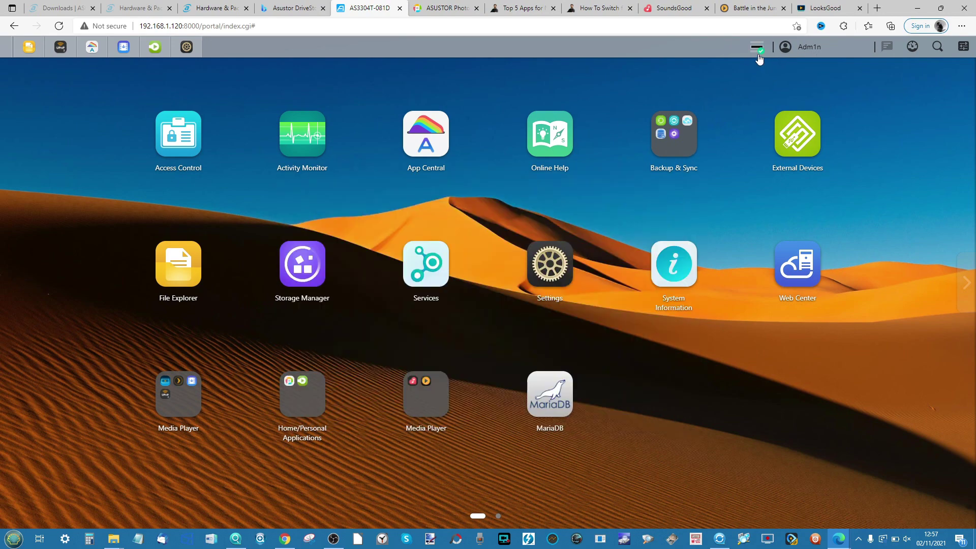
left_click(214, 8)
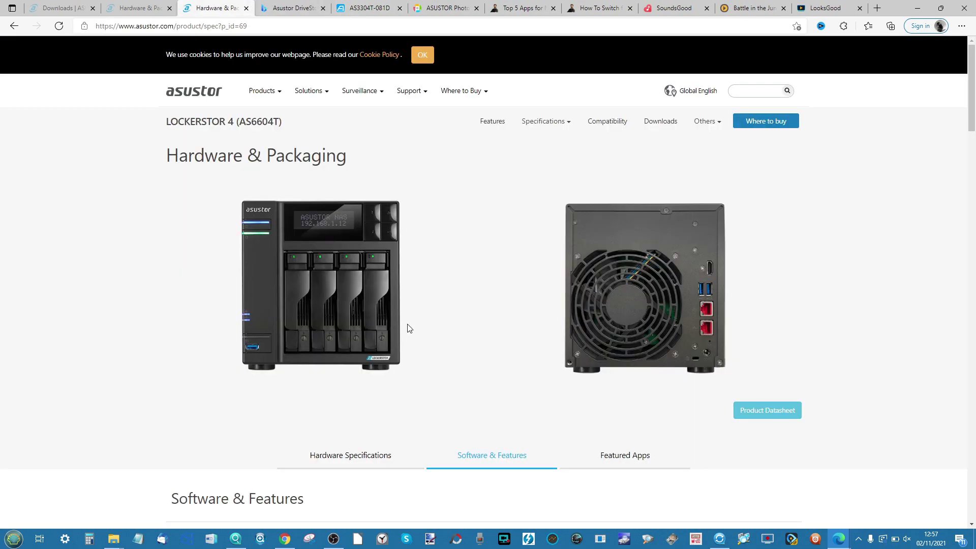
- Scroll through LOCKERSTOR 4 and DRIVESTOR 4 Pro Software & Features, then return to Christmas 2019 photos
scroll(409, 328, "down", 5)
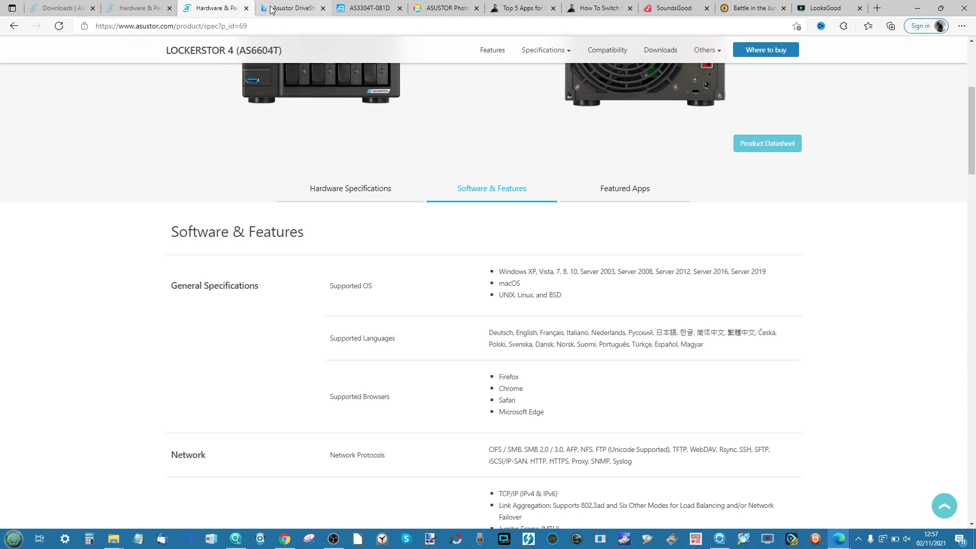
left_click(141, 7)
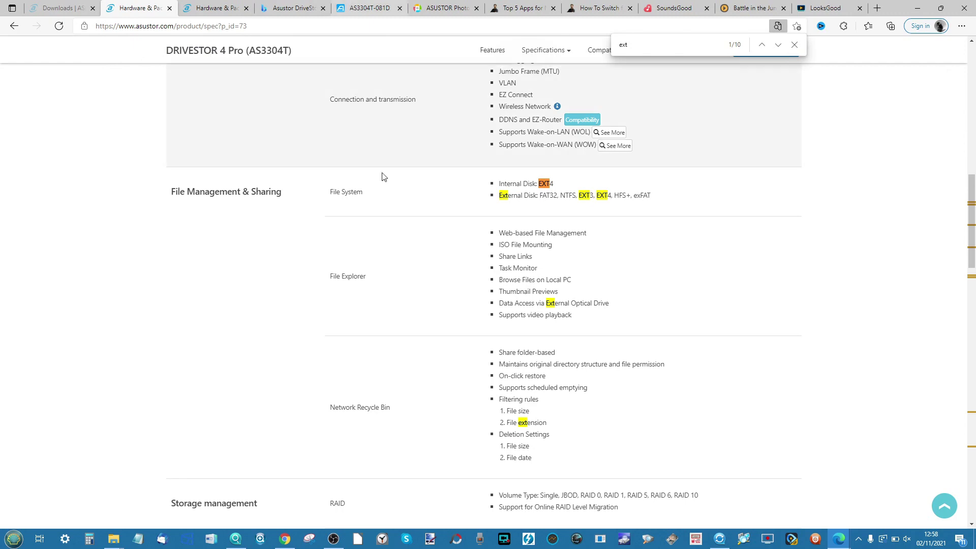
scroll(411, 224, "up", 15)
scroll(415, 226, "down", 1)
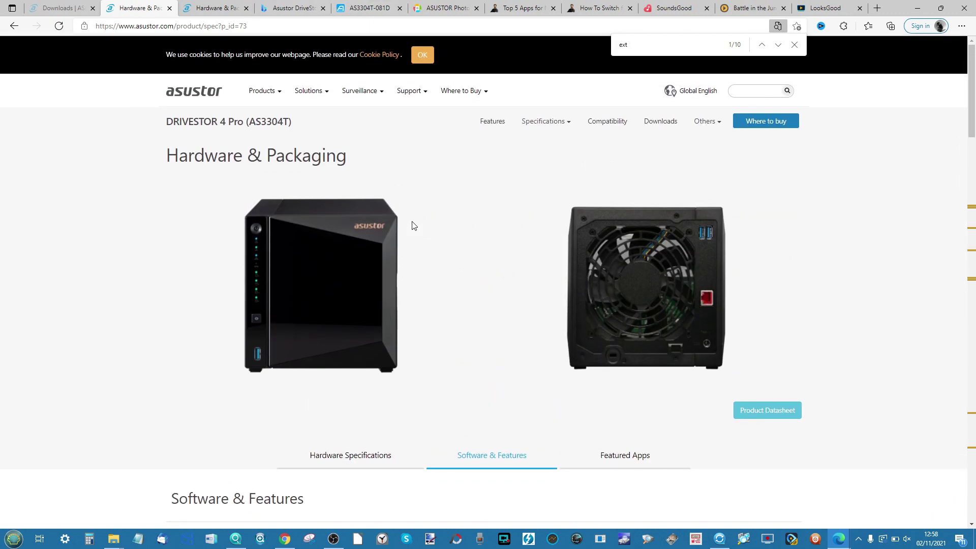
left_click(440, 8)
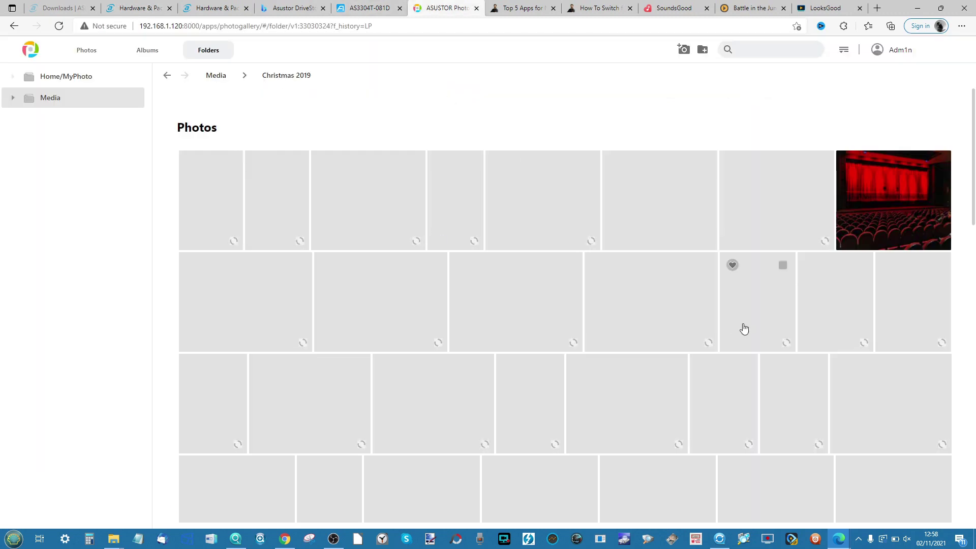
- Show an opened photo's details, then its Share Link dialog for album 11/2/2021-Album, expiring Forever
scroll(602, 285, "down", 2)
scroll(601, 285, "up", 2)
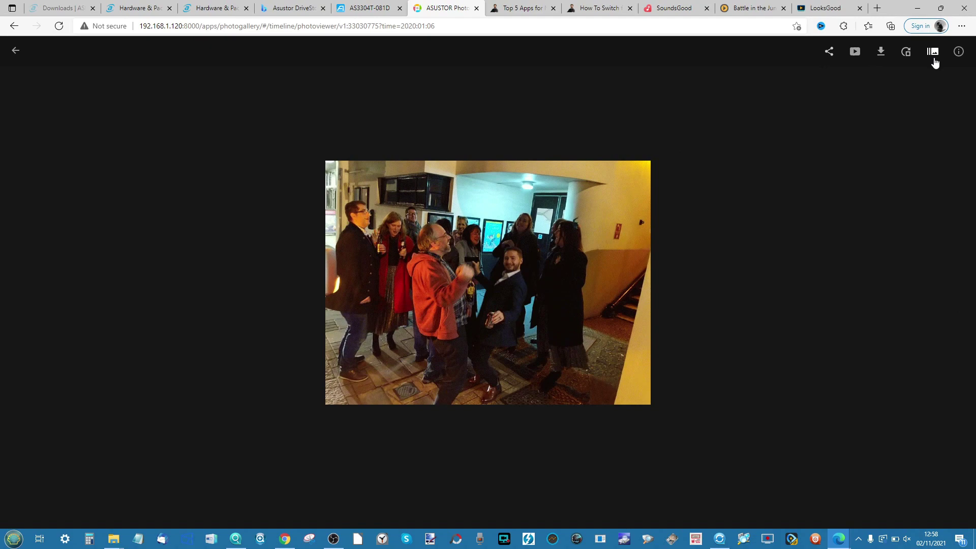
left_click(958, 51)
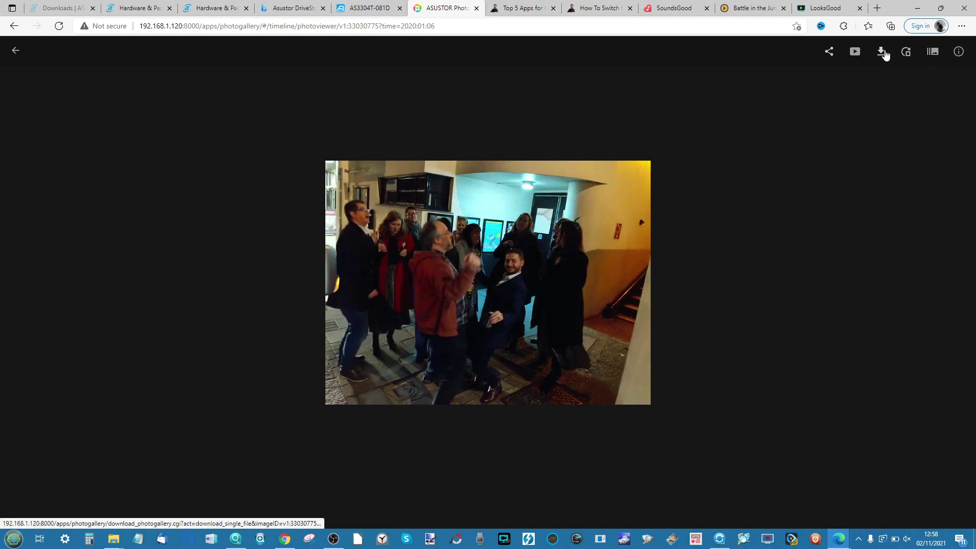
left_click(829, 52)
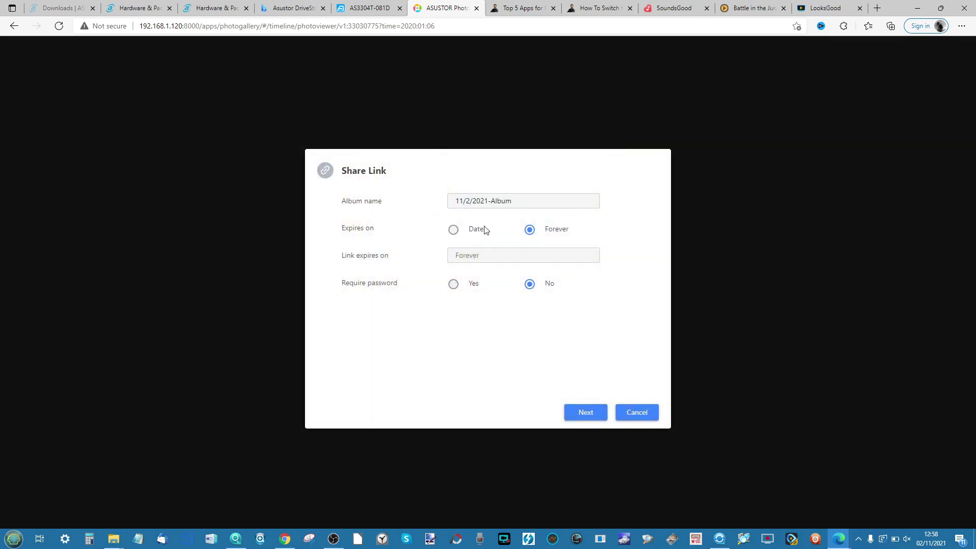
- Generate the album share link without a password
left_click(454, 285)
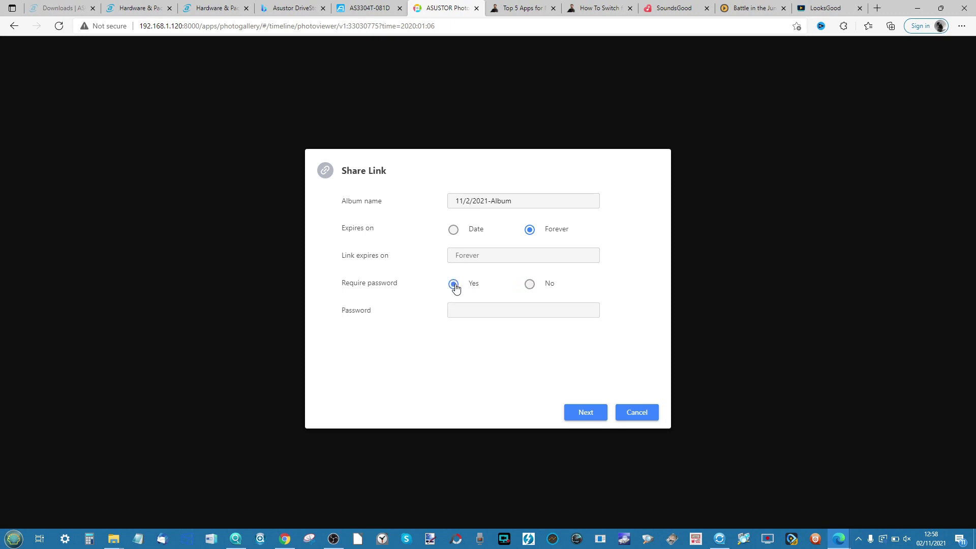
left_click(529, 286)
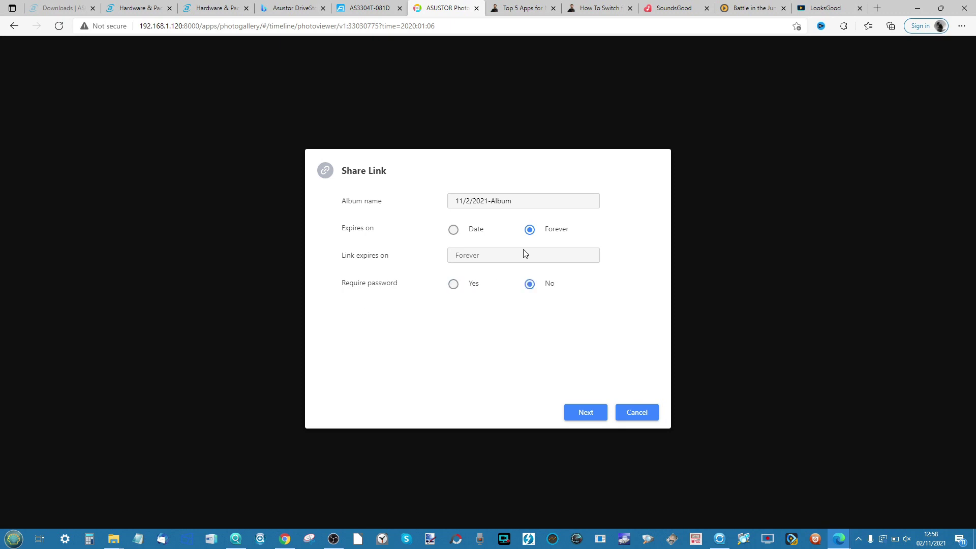
left_click(585, 412)
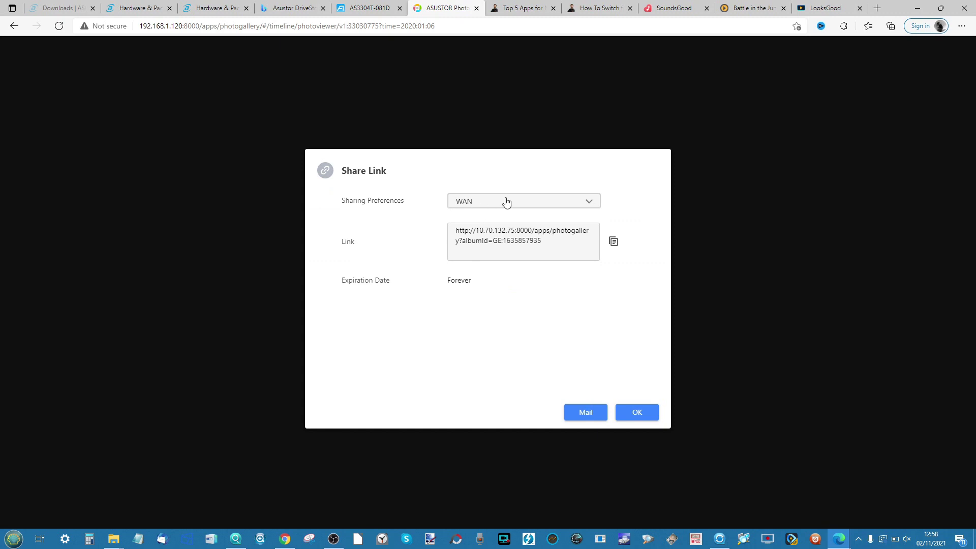
- Keep WAN as the sharing preference, copy the link, and open a new browser tab
left_click(506, 201)
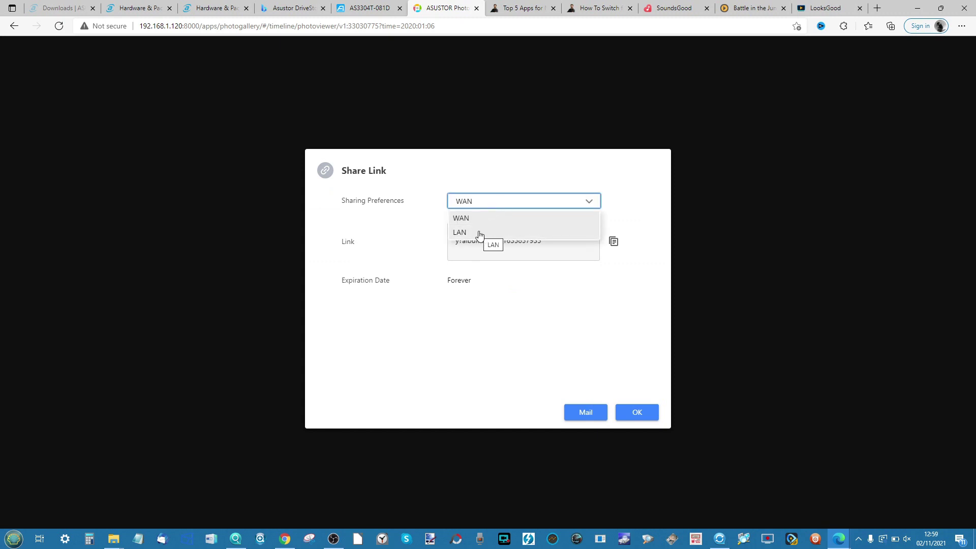
left_click(384, 246)
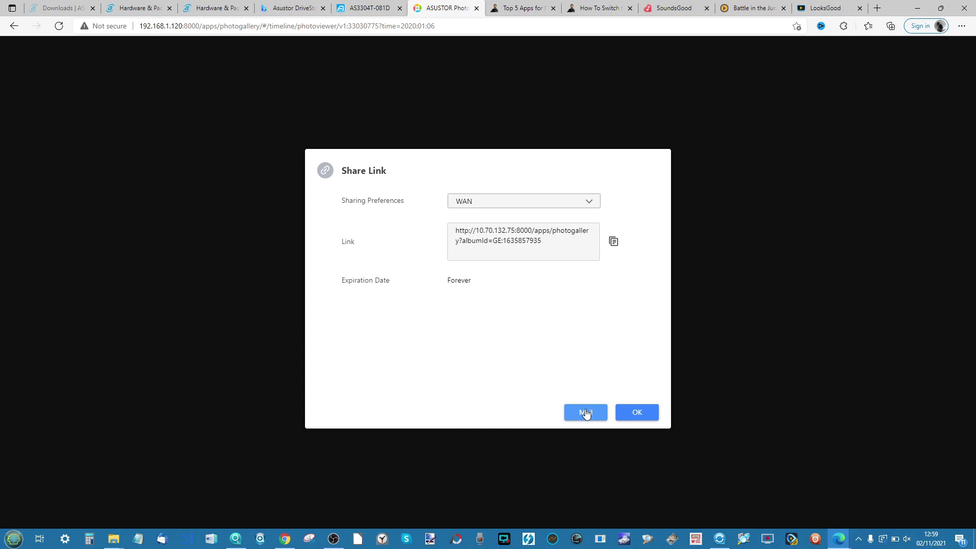
left_click(614, 244)
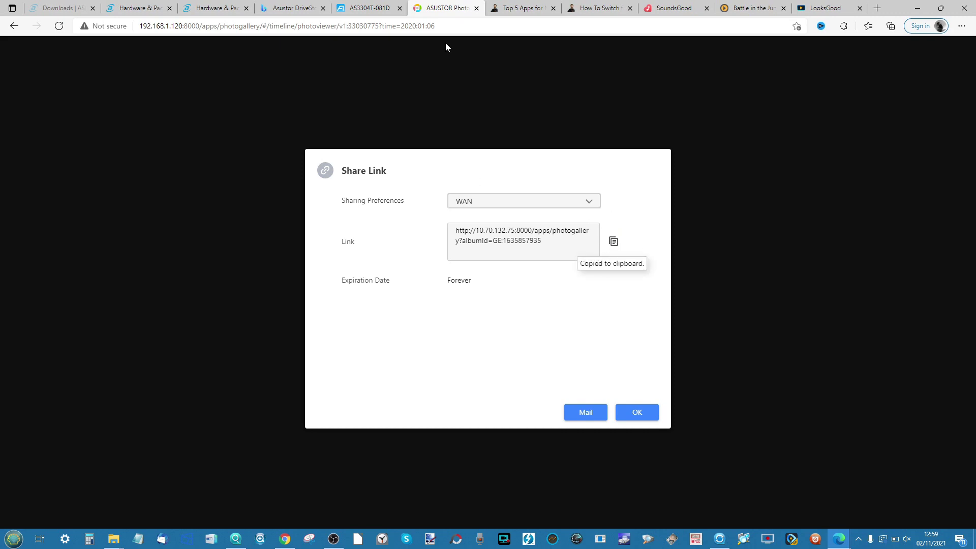
left_click(878, 9)
- Paste and load the WAN share link, which is refused, then return to the NAS tab
key("ctrl+v")
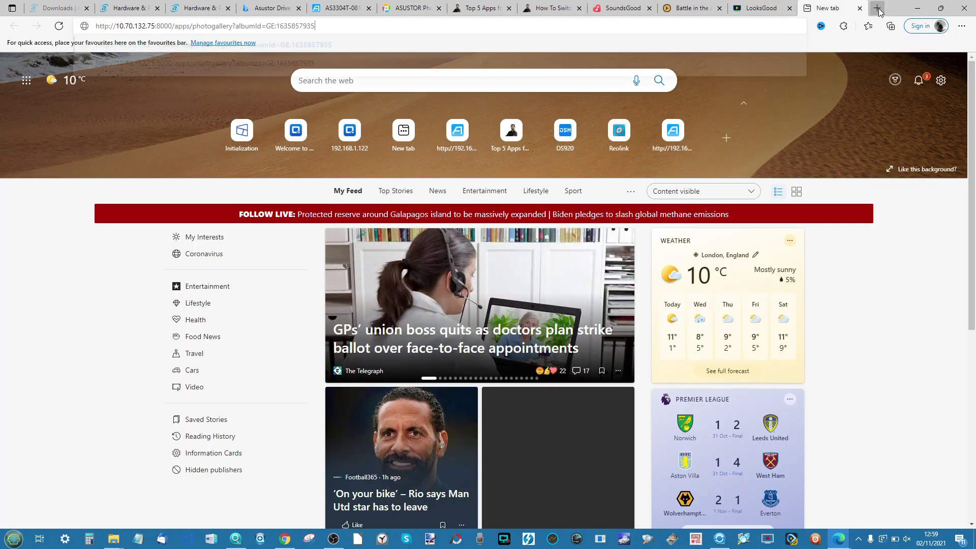
key("Return")
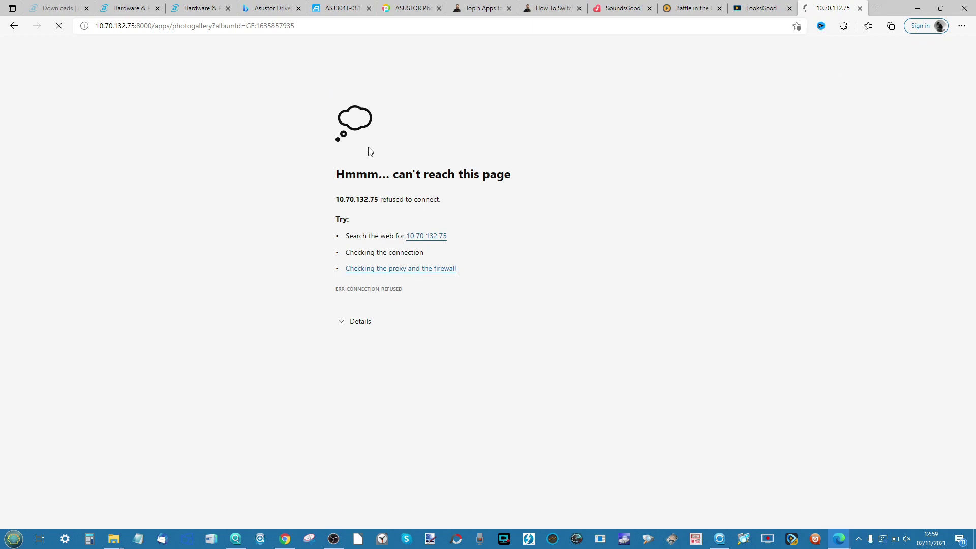
left_click(337, 7)
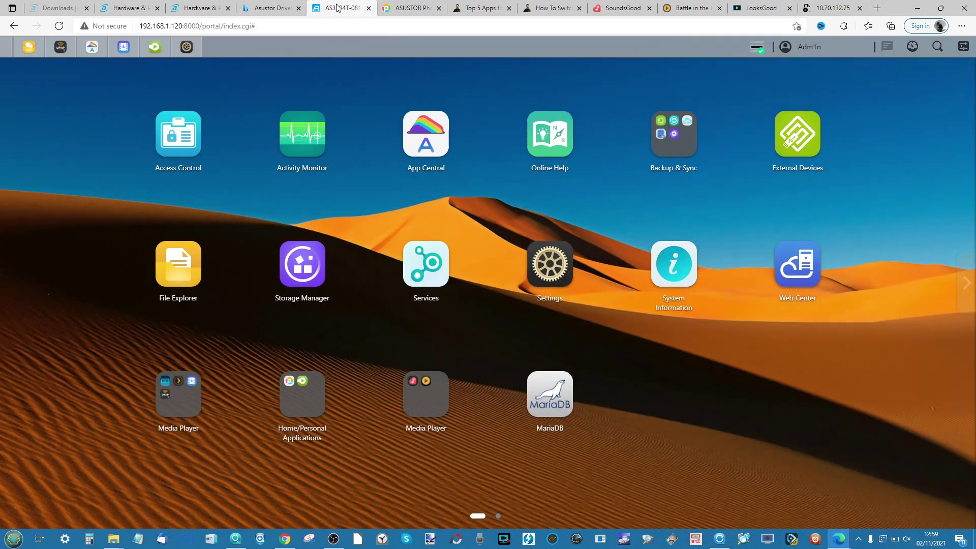
- Switch the open share link to LAN, copy it, and close the dialog
left_click(422, 15)
left_click(518, 206)
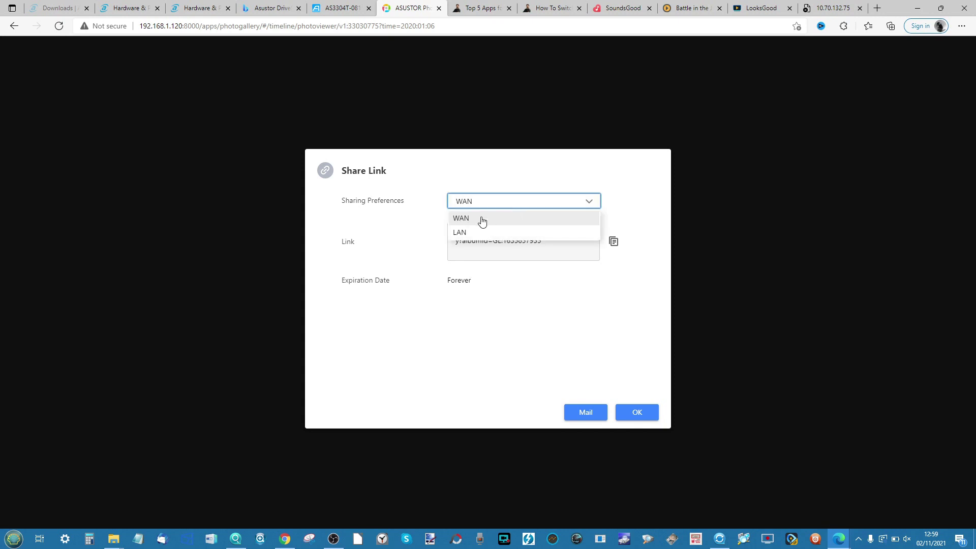
left_click(473, 232)
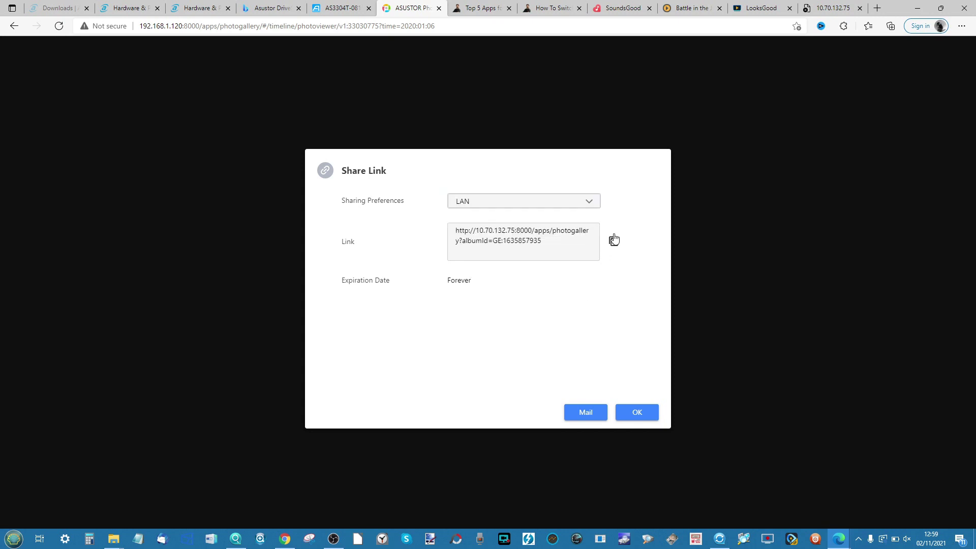
left_click(614, 240)
left_click(628, 413)
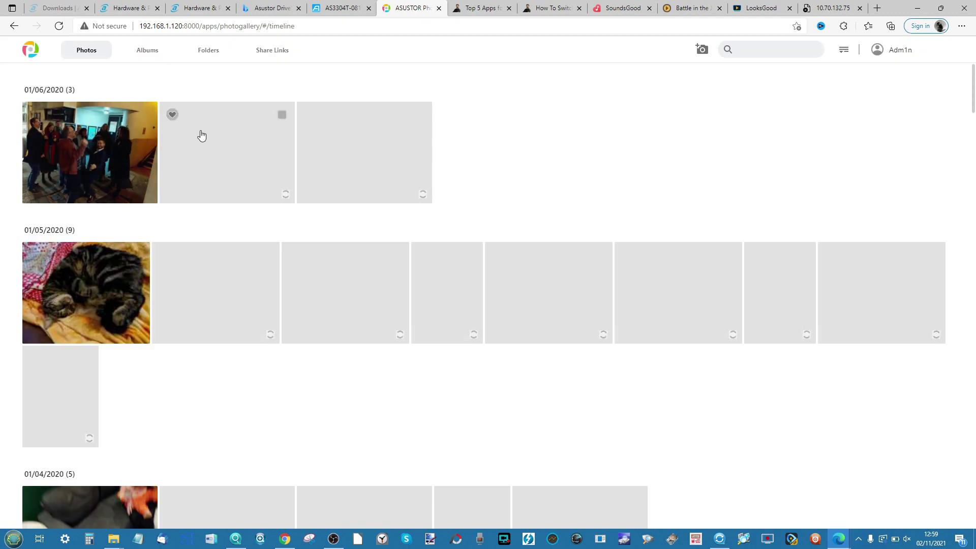
- In Share Links, set the 11/2/2021-Album link to LAN (192.168.1.120:8000) and copy it
left_click(148, 51)
left_click(287, 52)
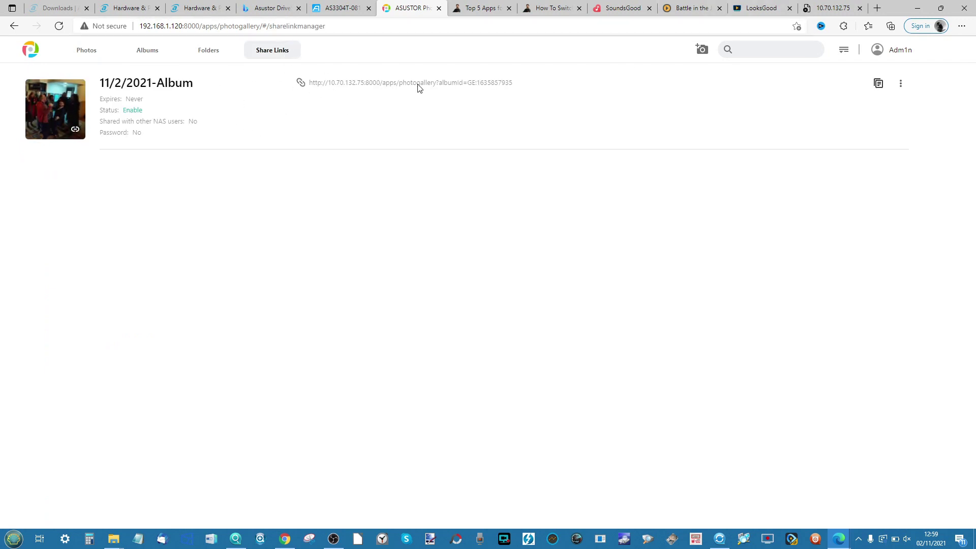
left_click(899, 86)
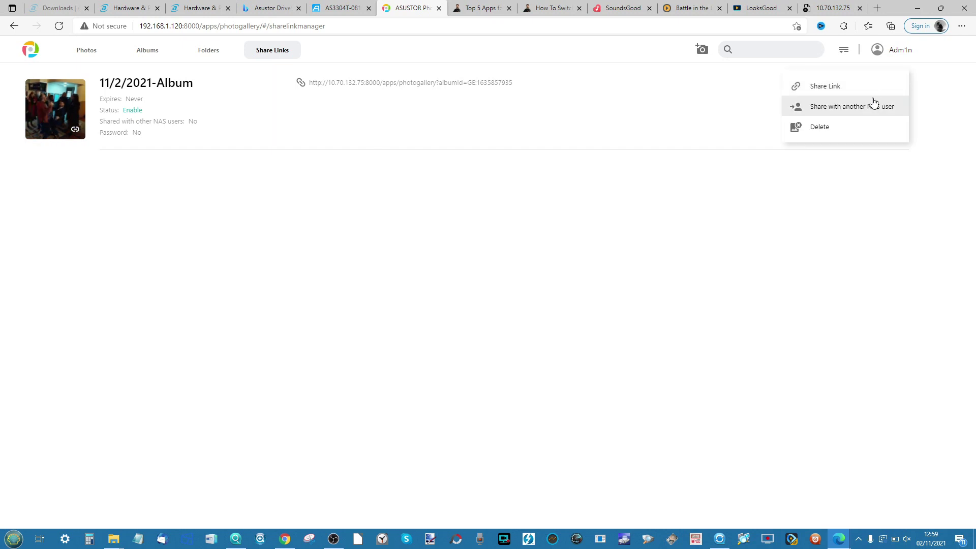
left_click(811, 88)
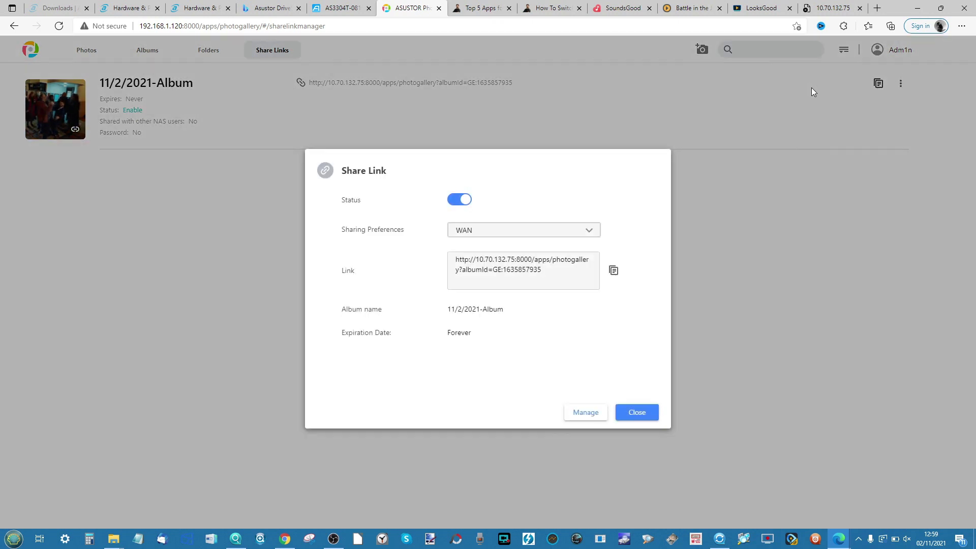
left_click(510, 231)
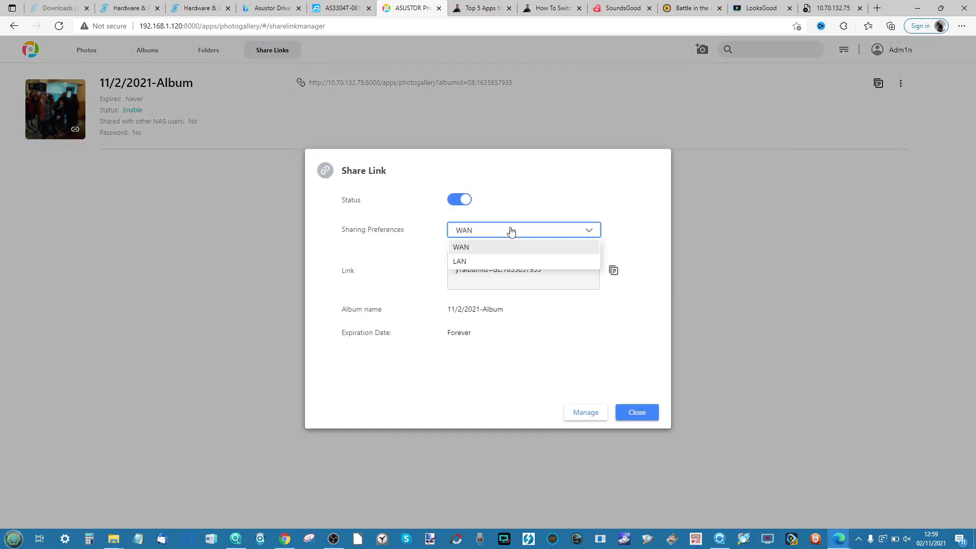
left_click(461, 259)
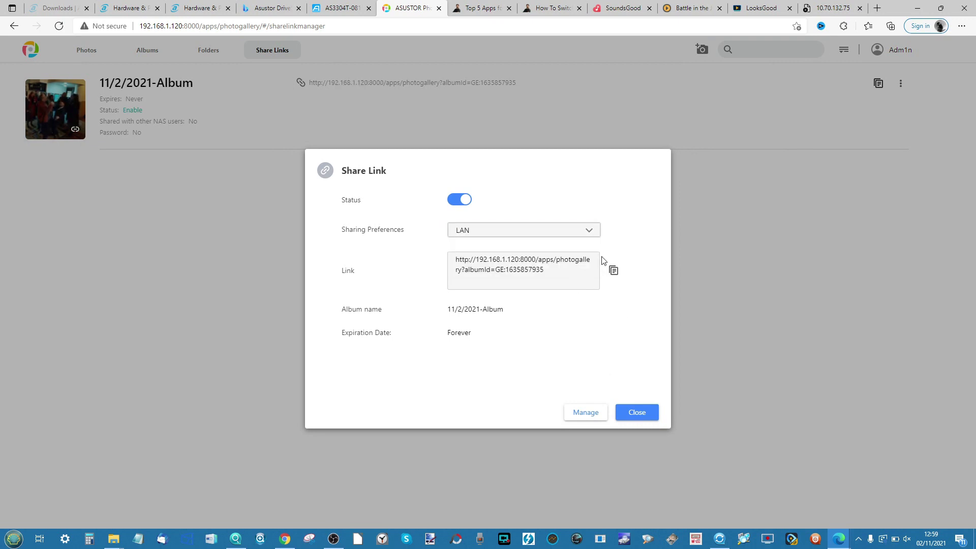
left_click(613, 273)
left_click(633, 410)
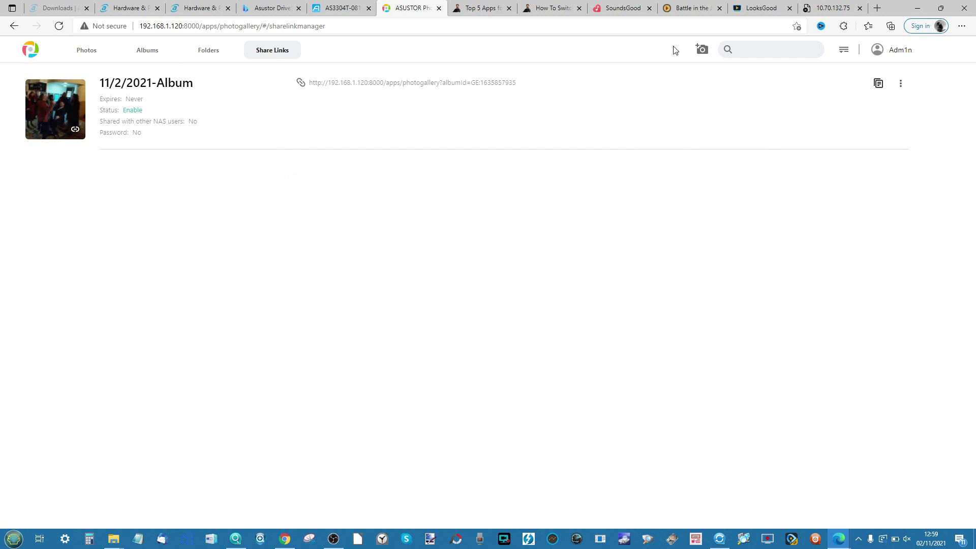
left_click(879, 83)
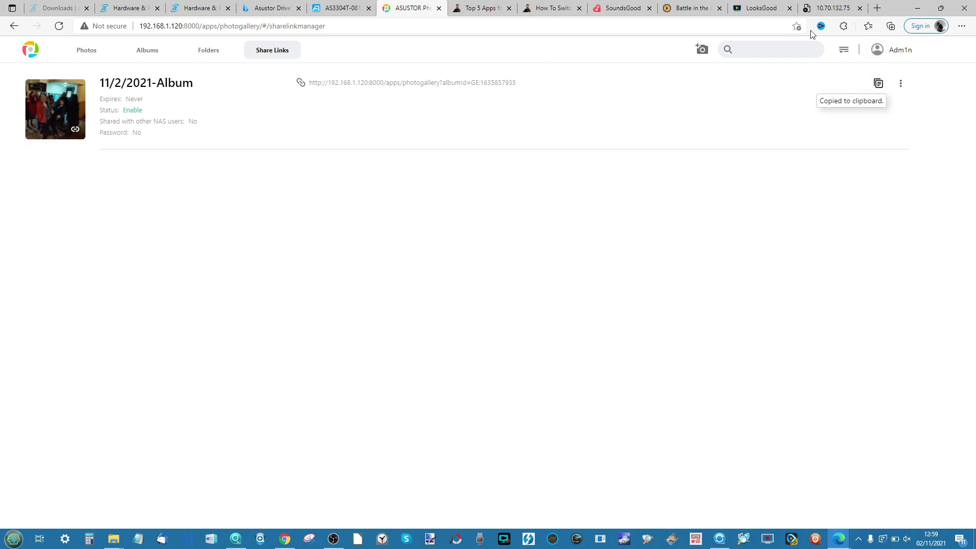
left_click(822, 7)
- Paste the LAN share link over the failed address to open the one-photo album, then return to Photo Gallery
left_click(697, 26)
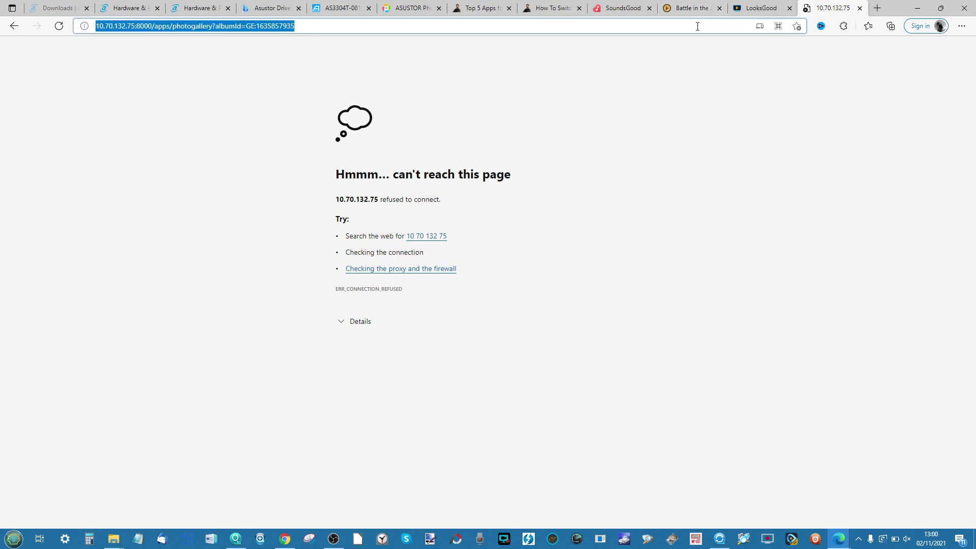
key("ctrl+v")
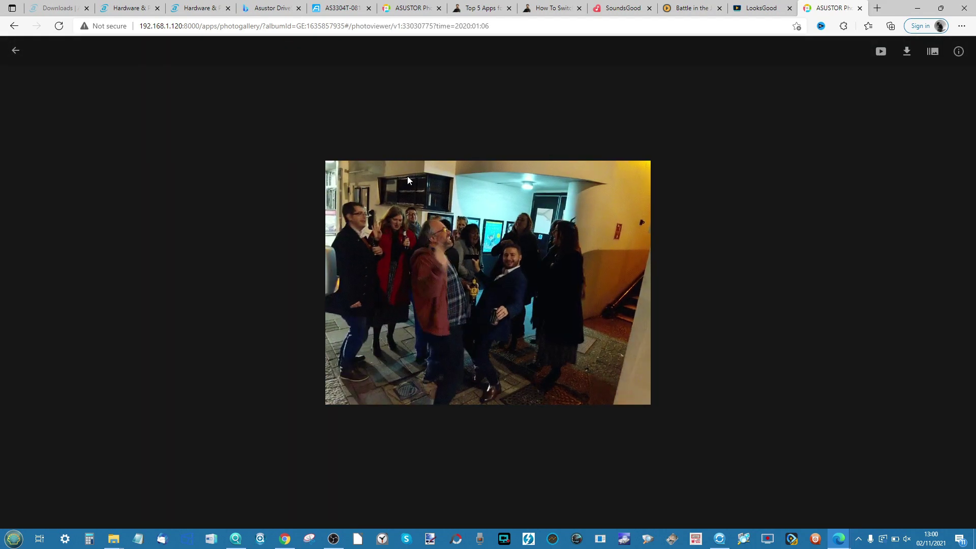
left_click(16, 51)
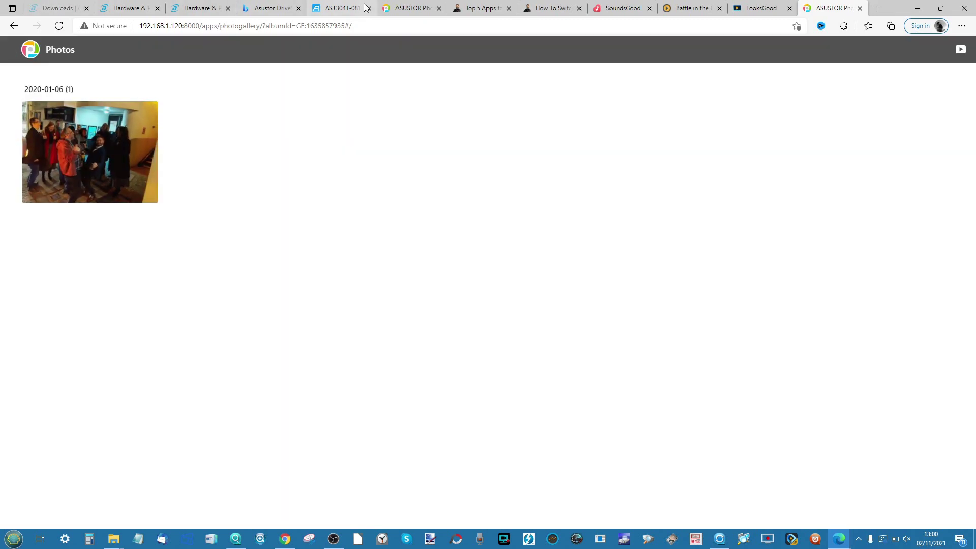
left_click(404, 7)
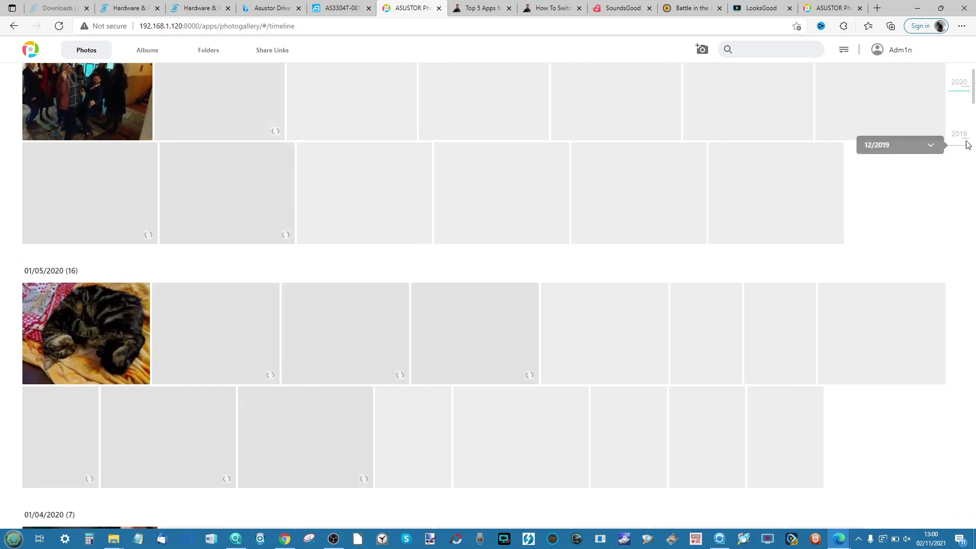
- Glance at the photo search filters, then open the 01/05/2020 sleeping-cat photo full-size
left_click(842, 50)
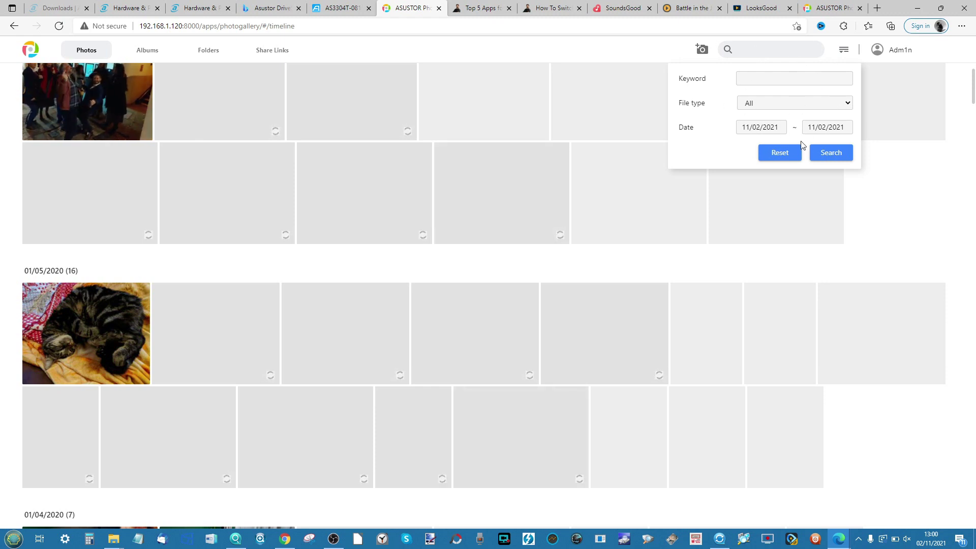
left_click(939, 183)
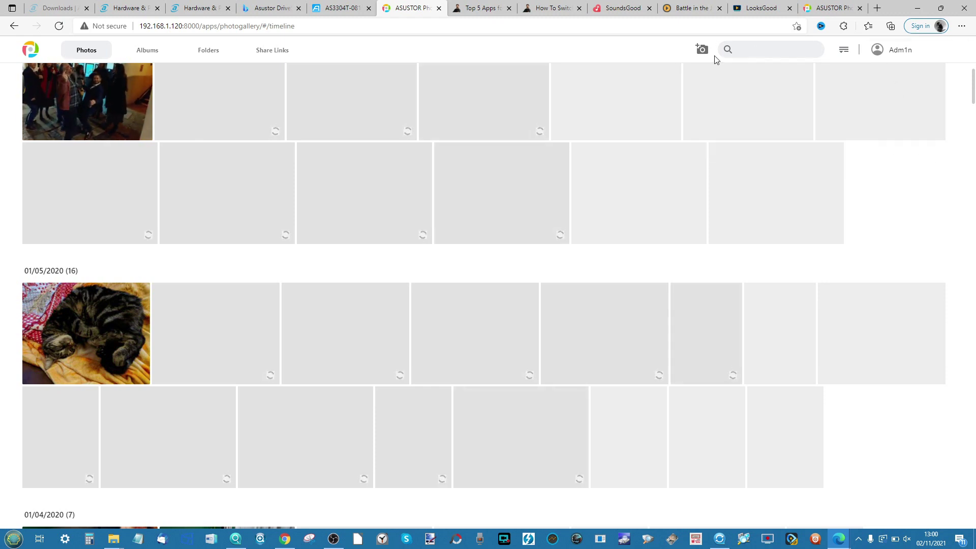
left_click(84, 319)
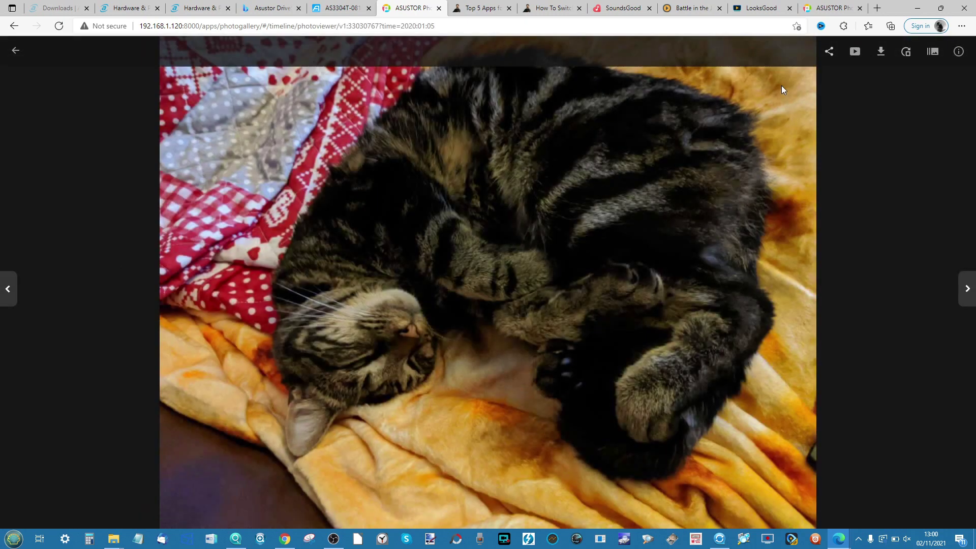
left_click(957, 52)
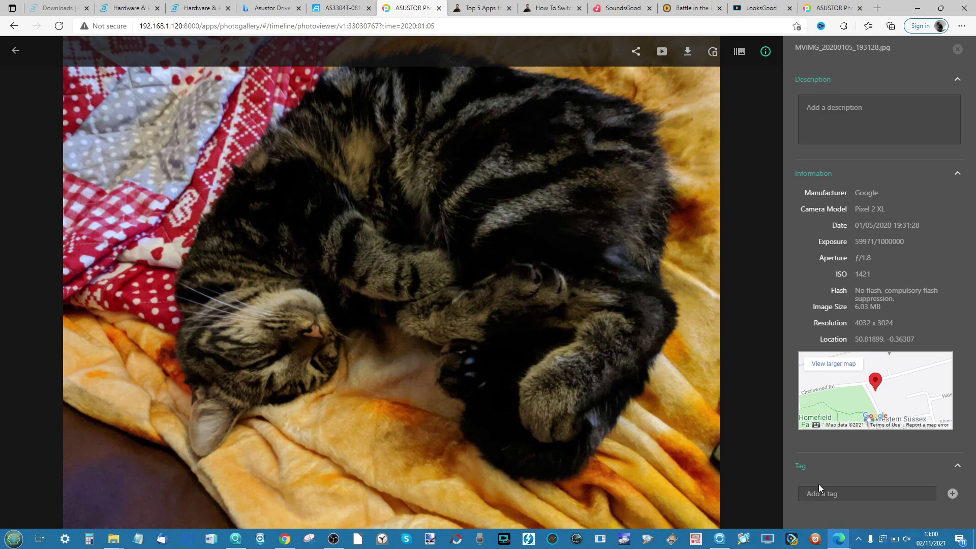
left_click(958, 50)
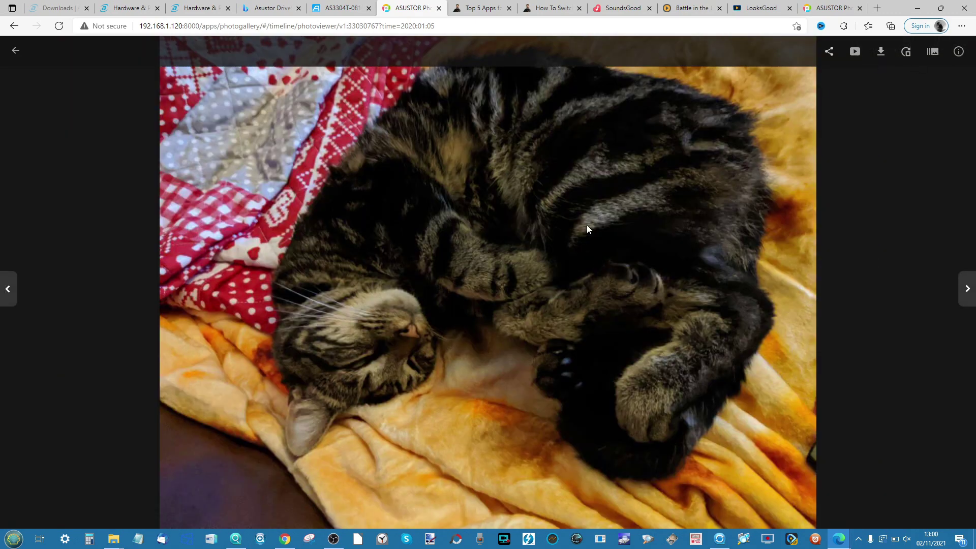
left_click(855, 52)
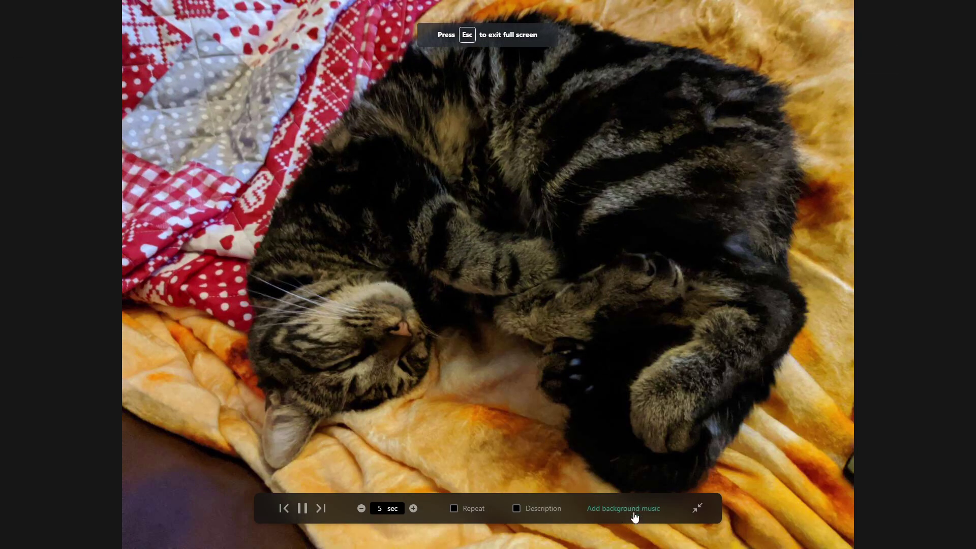
key("Escape")
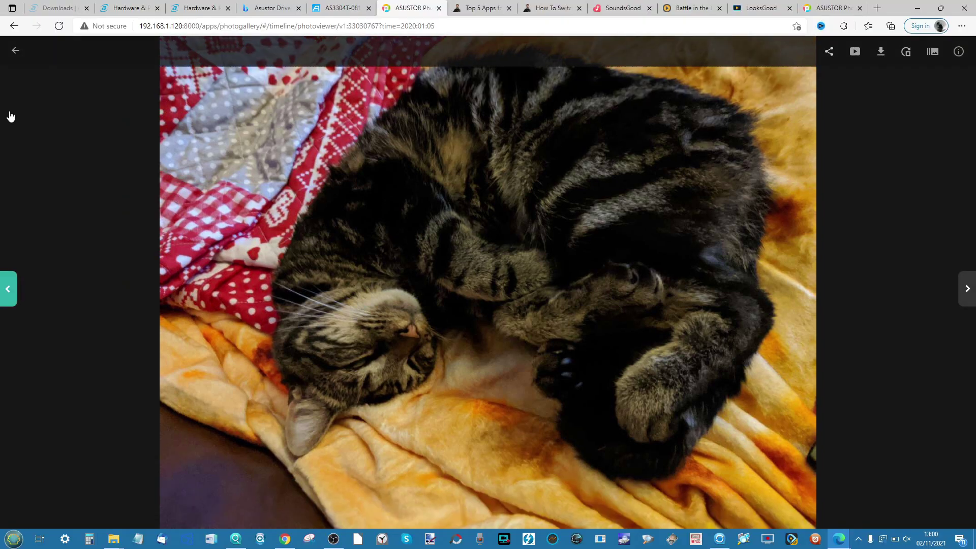
- Close the photo viewer, go to the Albums page and begin creating a new album
left_click(16, 52)
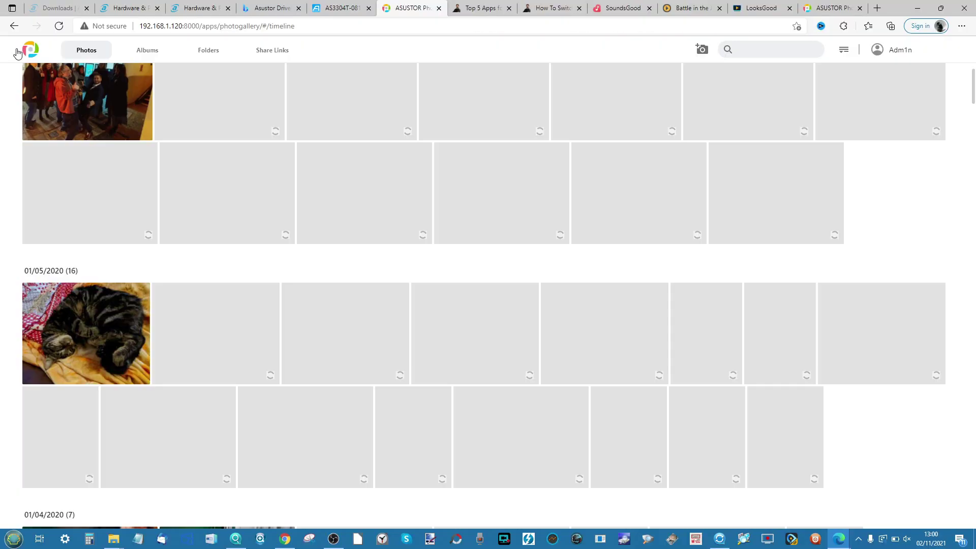
scroll(244, 293, "down", 5)
scroll(244, 295, "up", 10)
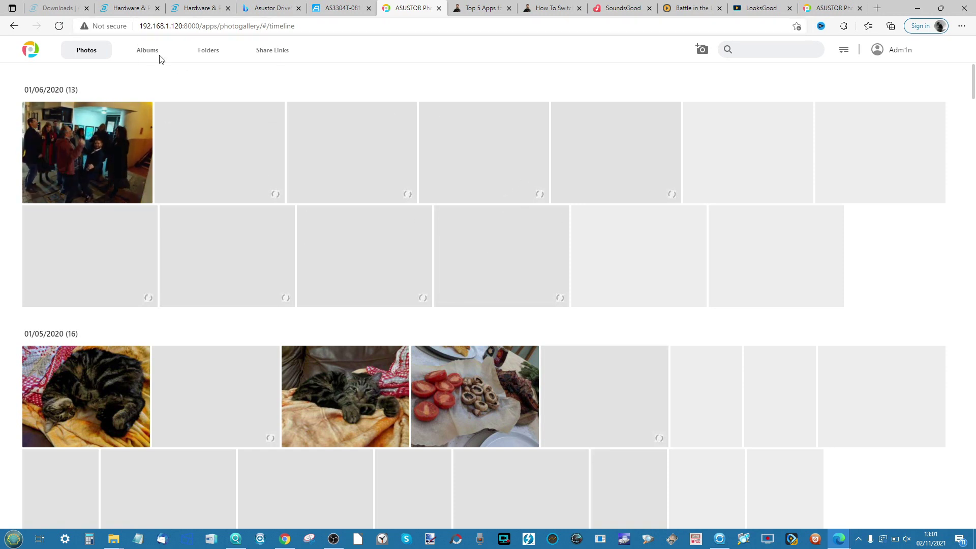
left_click(140, 52)
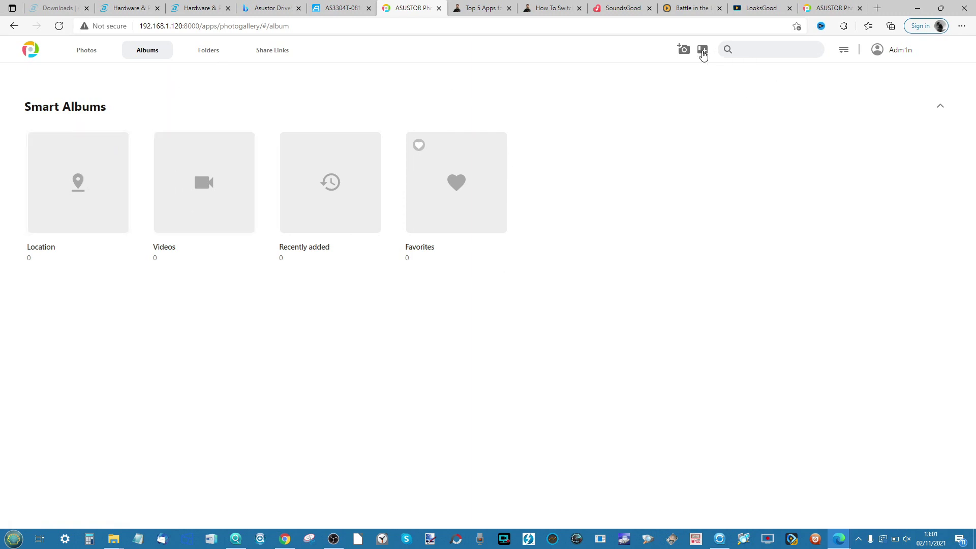
left_click(702, 51)
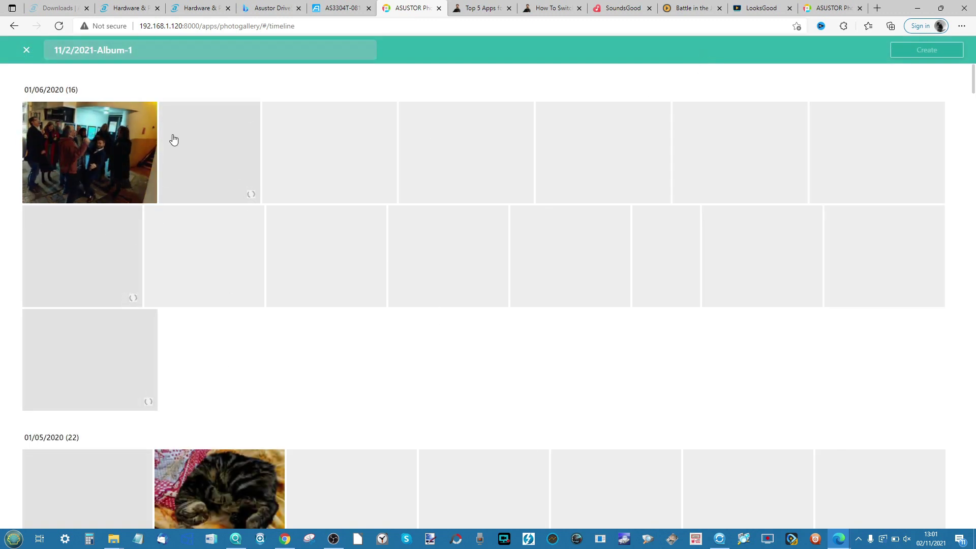
- Select all 16 photos dated 01/06/2020 and create 11/2/2021-Album-1 from them
mouse_move(78, 92)
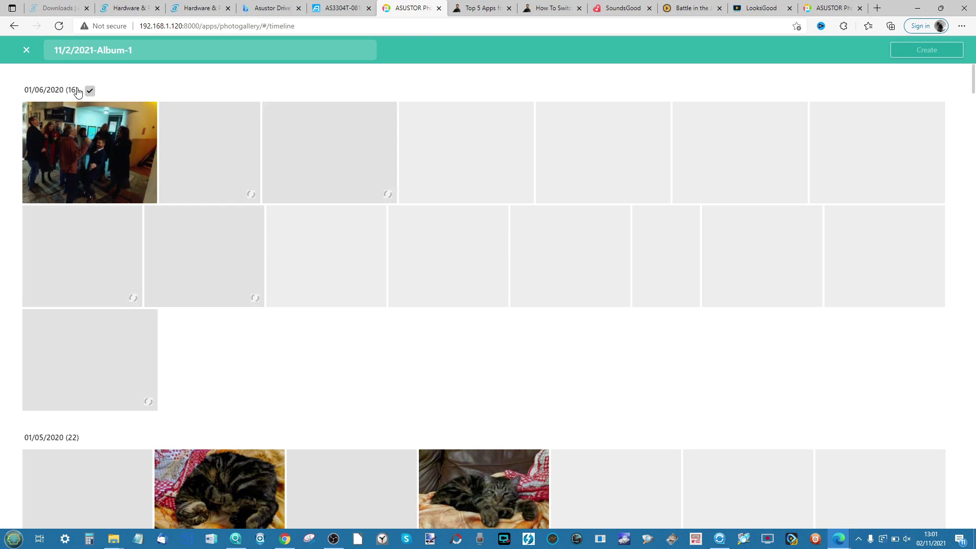
left_click(90, 91)
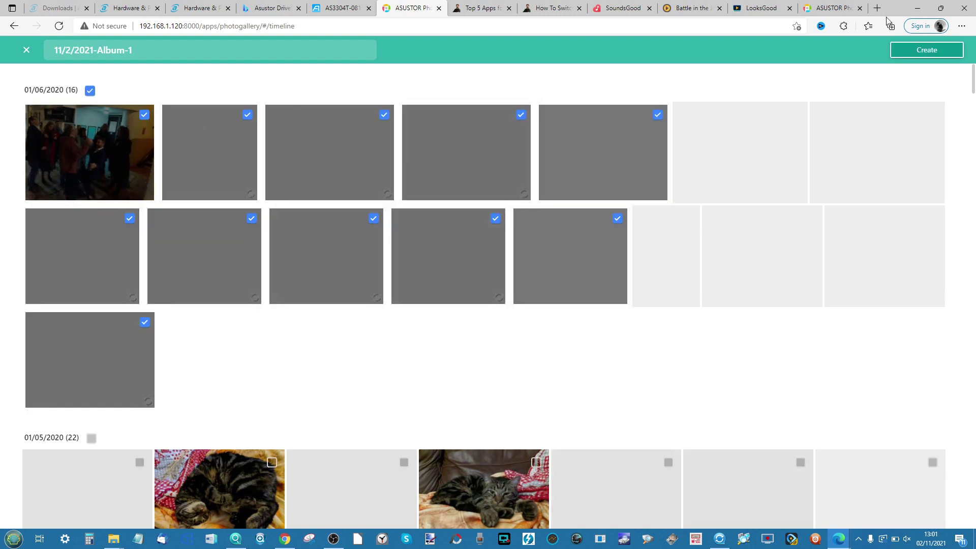
left_click(946, 53)
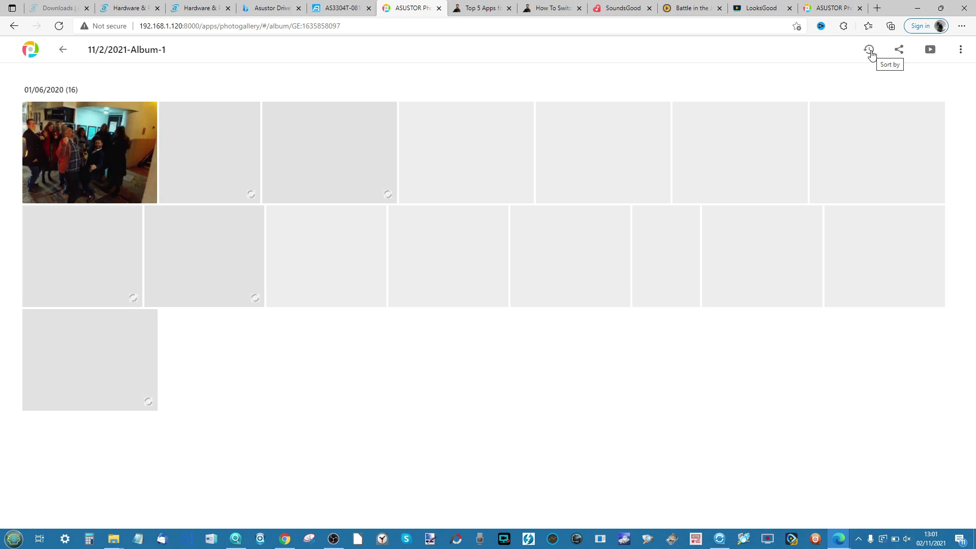
- Start a slideshow of 11/2/2021-Album-1 from its More options menu, then pause it
left_click(962, 51)
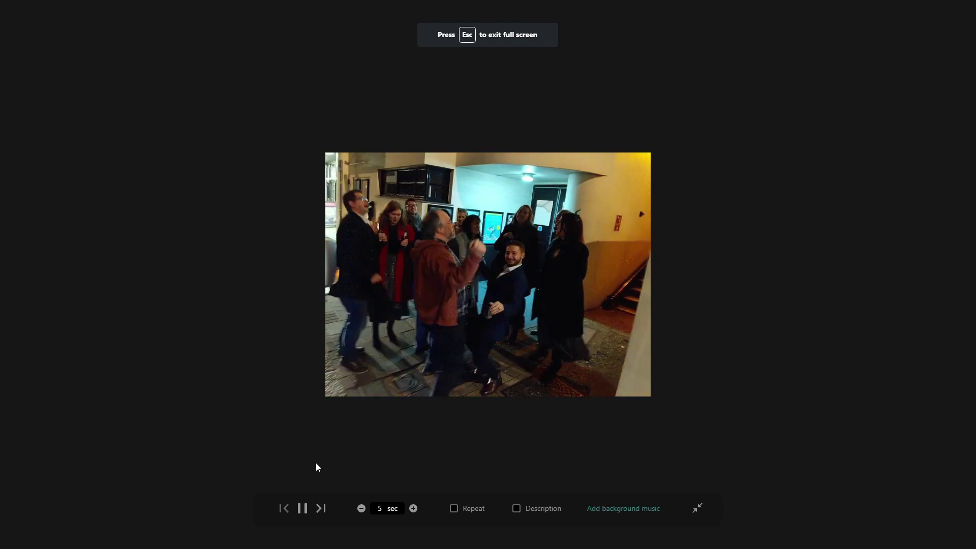
left_click(319, 508)
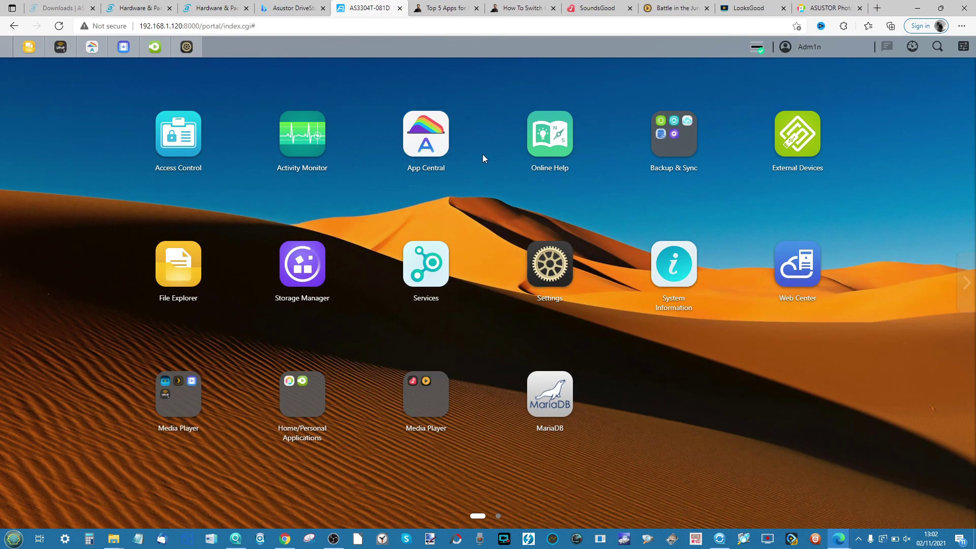
- Show the personal apps on the ADM desktop, then switch to the ASUSTOR downloads page
left_click(310, 397)
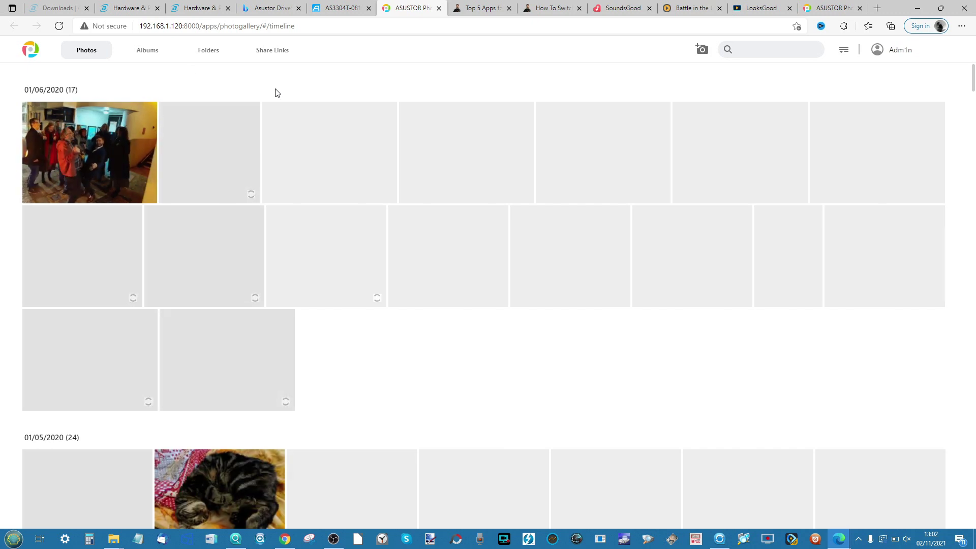
left_click(135, 9)
- Browse the AS3304T Android app downloads, including AiFoto 3 version 3.0.12
left_click(58, 9)
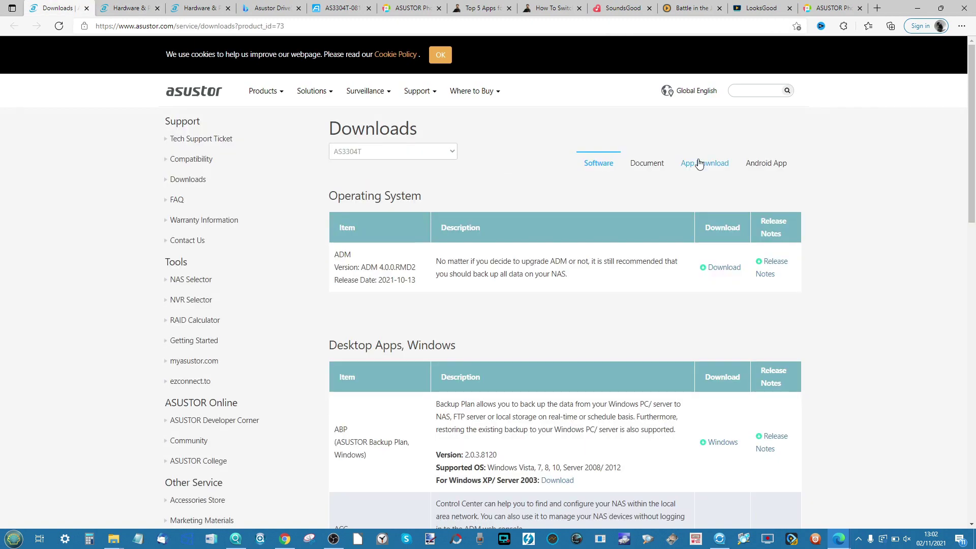
left_click(773, 171)
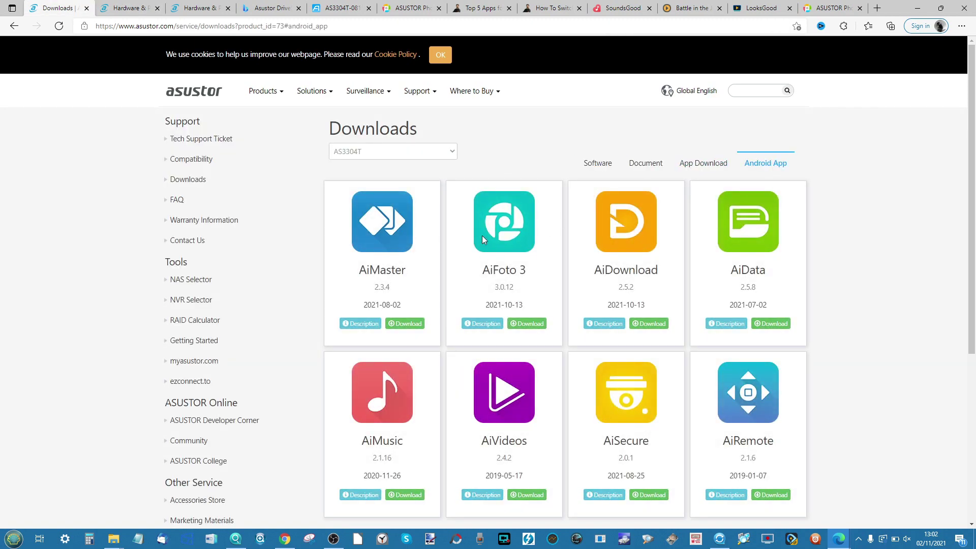
scroll(482, 235, "down", 3)
scroll(482, 236, "up", 2)
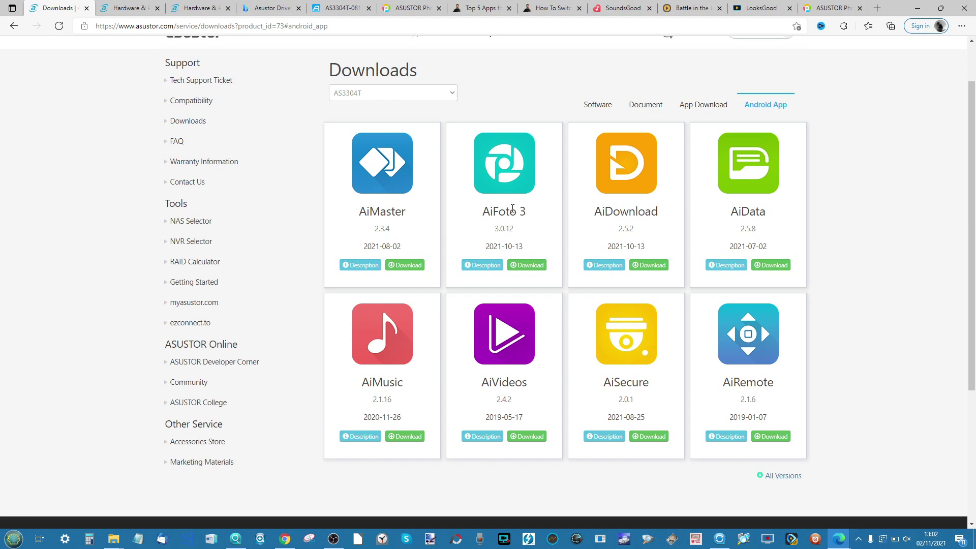
scroll(538, 147, "up", 1)
- Browse the NAS app downloads and the software list, then return to Photo Gallery 3
left_click(709, 117)
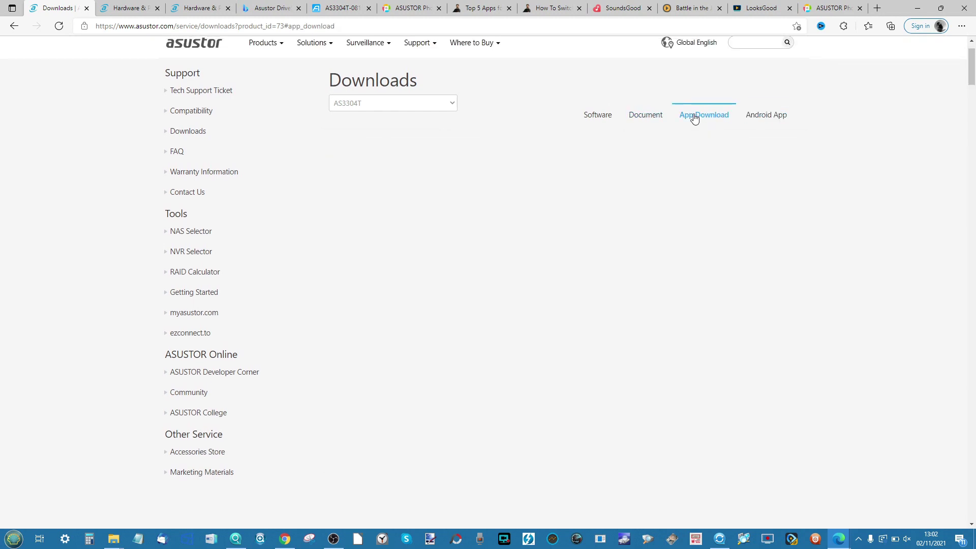
scroll(549, 134, "down", 1)
scroll(559, 117, "down", 1)
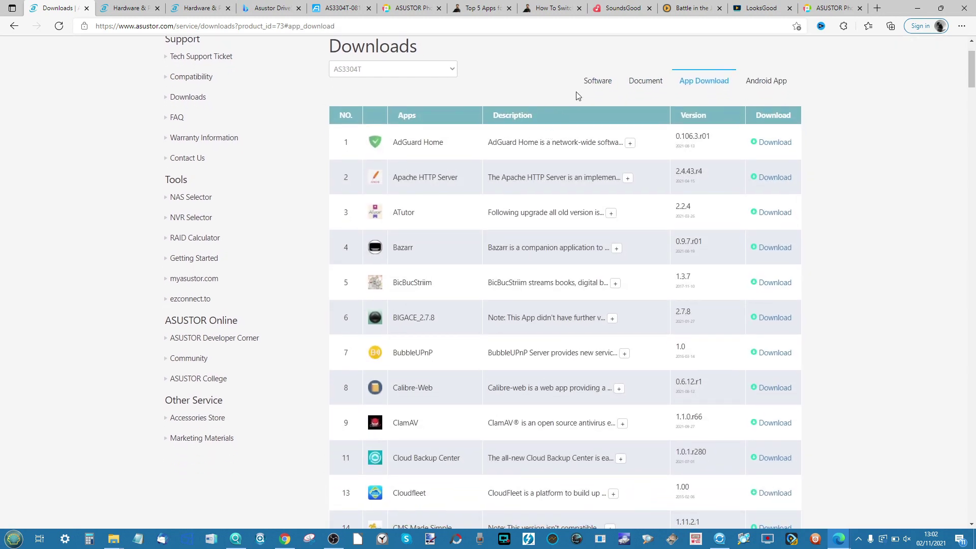
left_click(596, 80)
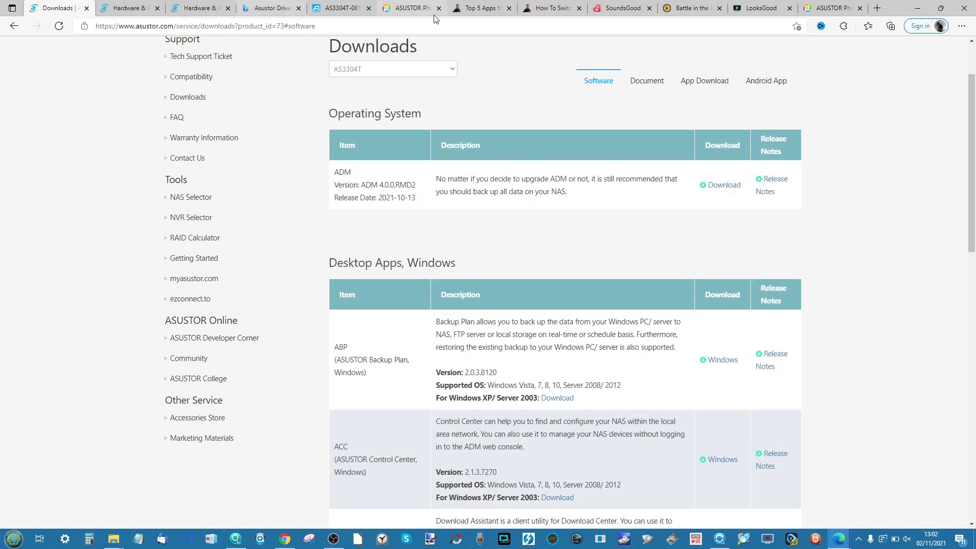
left_click(417, 9)
- Check in the Photo Gallery 3 settings that the photo source is Media
scroll(420, 152, "down", 5)
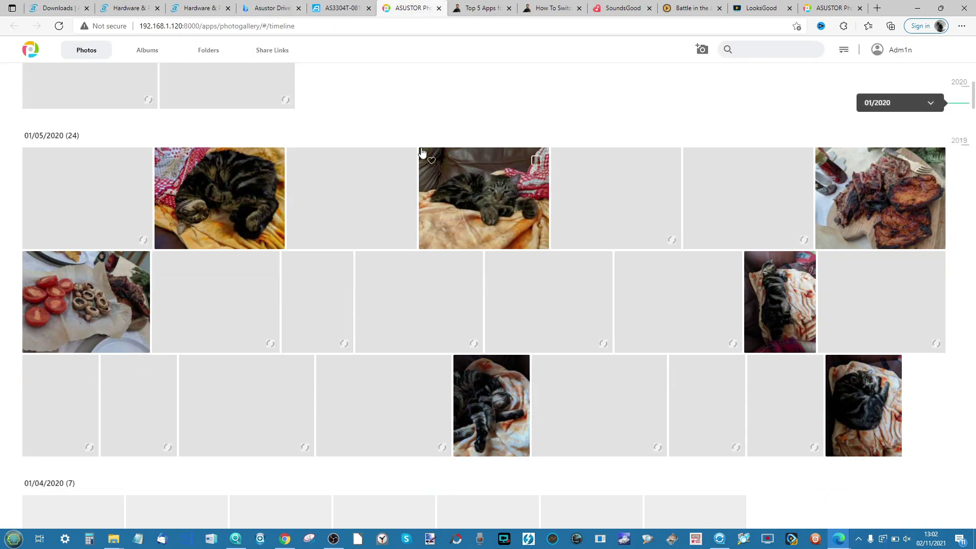
scroll(422, 152, "up", 5)
left_click(895, 49)
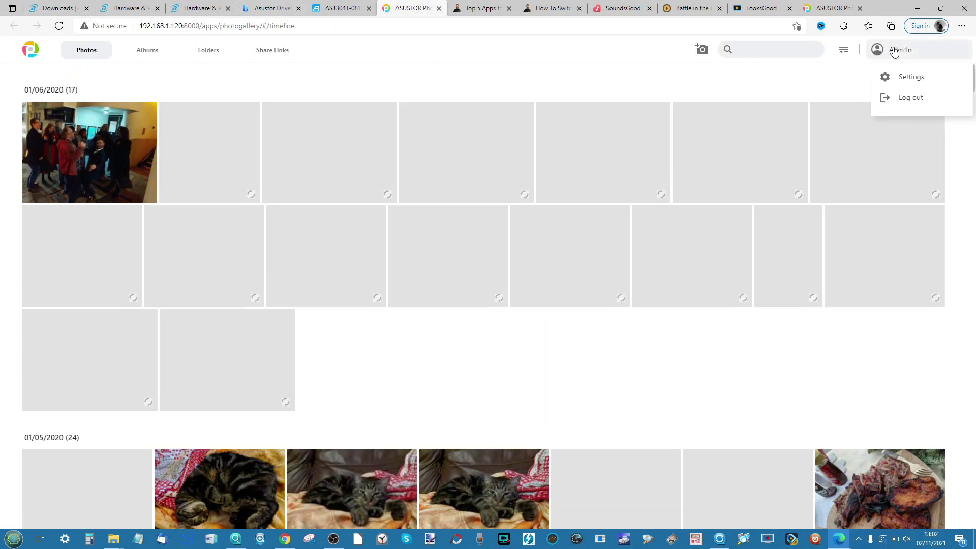
left_click(897, 77)
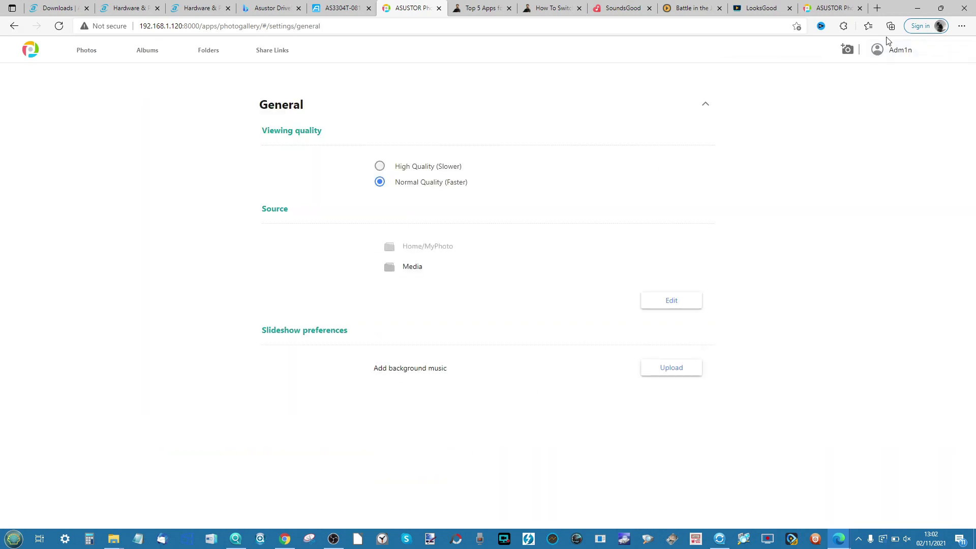
- Confirm 11/2/2021-Album-1 holds 16 photos on the Albums page, then return to the timeline
left_click(71, 54)
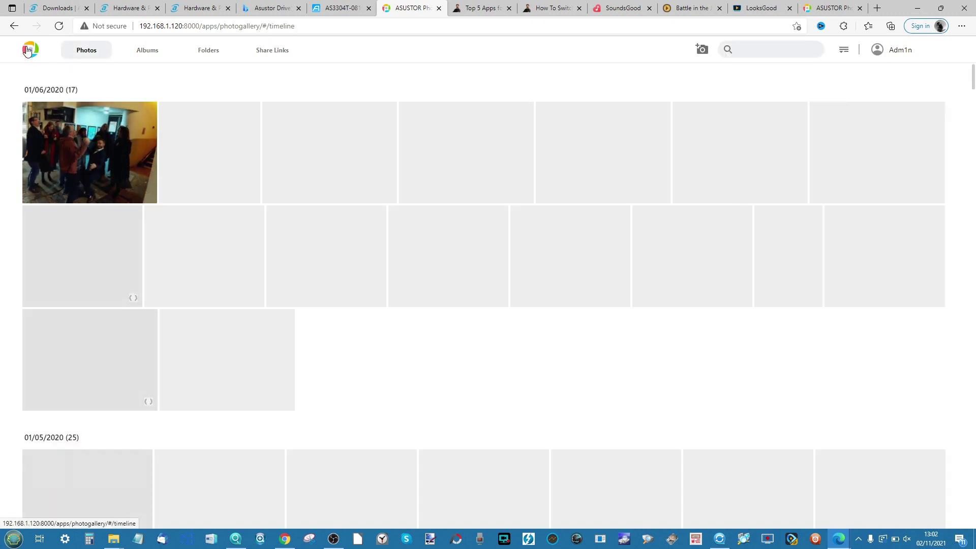
left_click(142, 52)
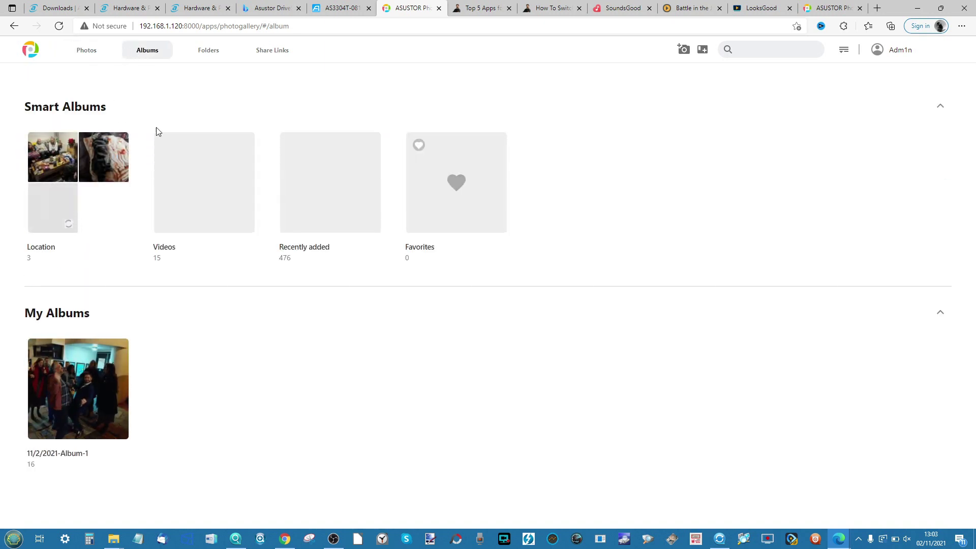
left_click(90, 54)
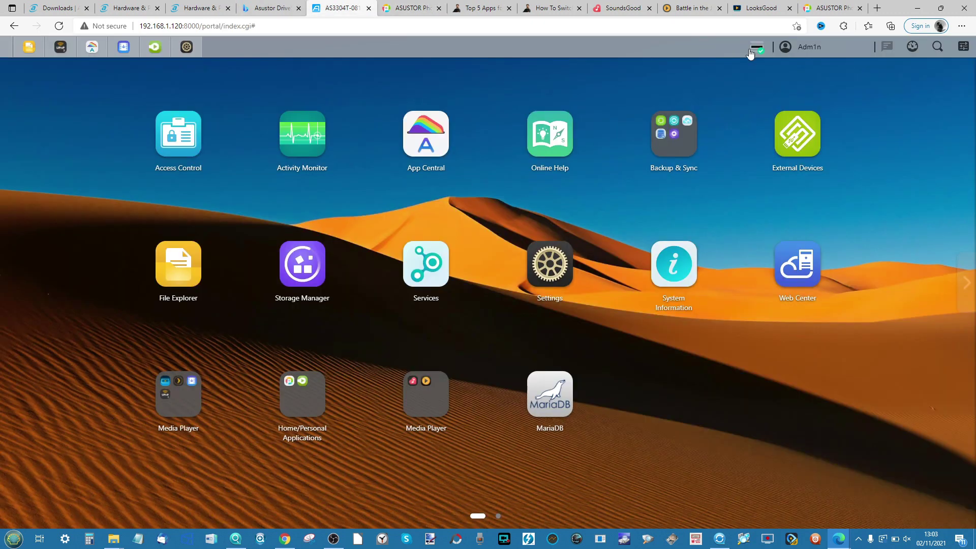
- Check CPU, memory and file-copy tasks in Activity Monitor, close both windows, and return to Photo Gallery 3
left_click(310, 133)
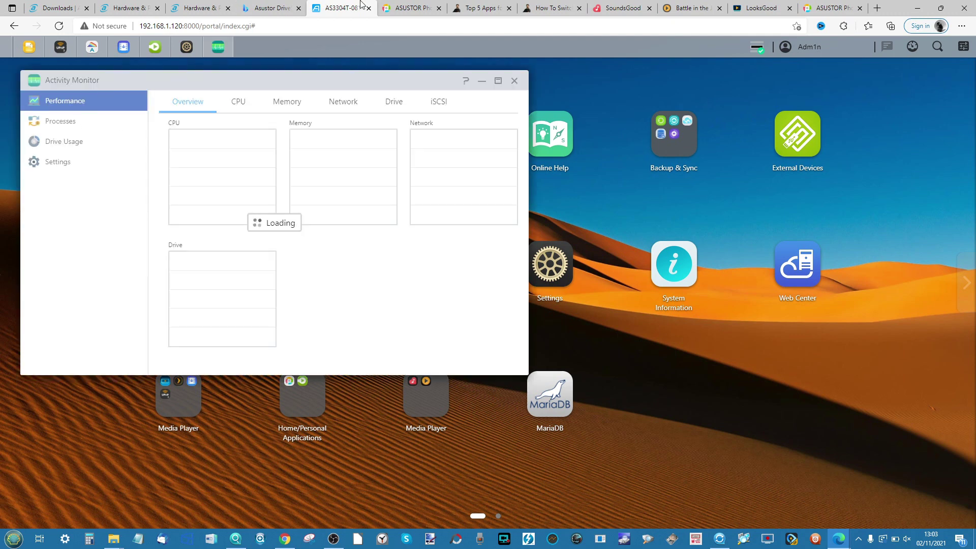
left_click(756, 48)
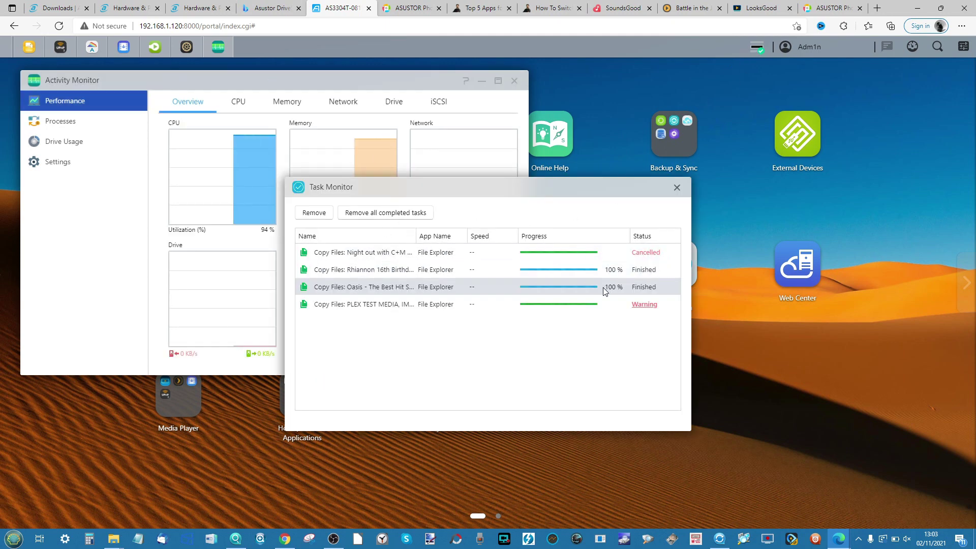
left_click(676, 189)
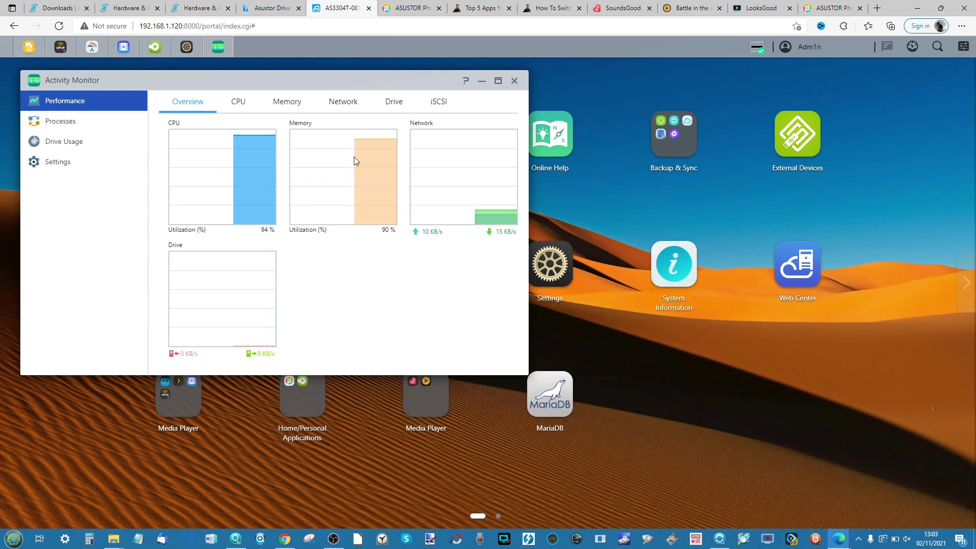
left_click(514, 82)
left_click(411, 8)
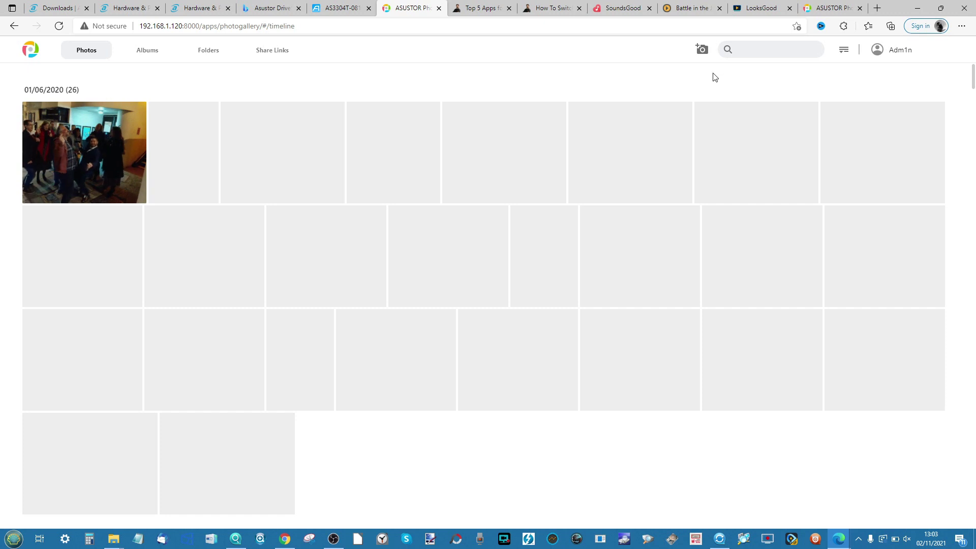
left_click(701, 49)
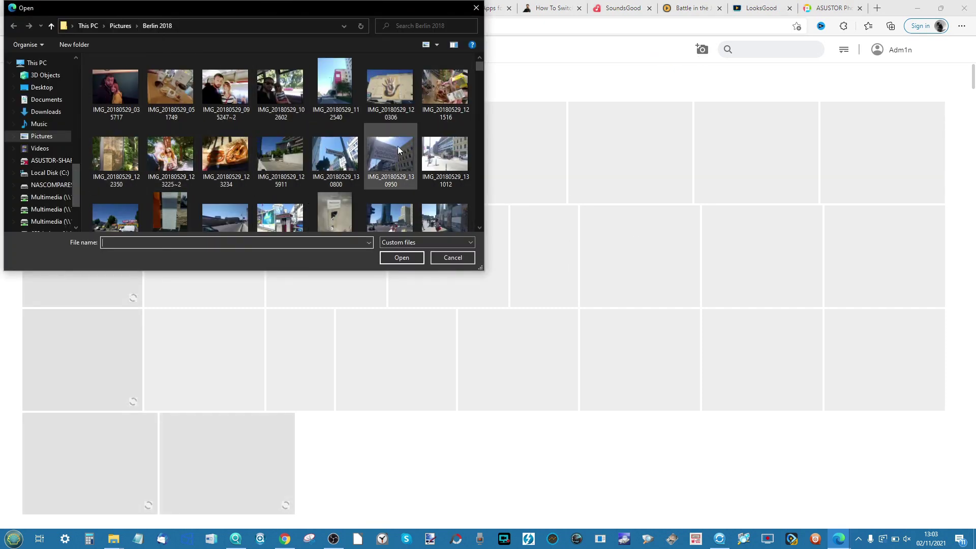
left_click(251, 91)
key("ctrl+a")
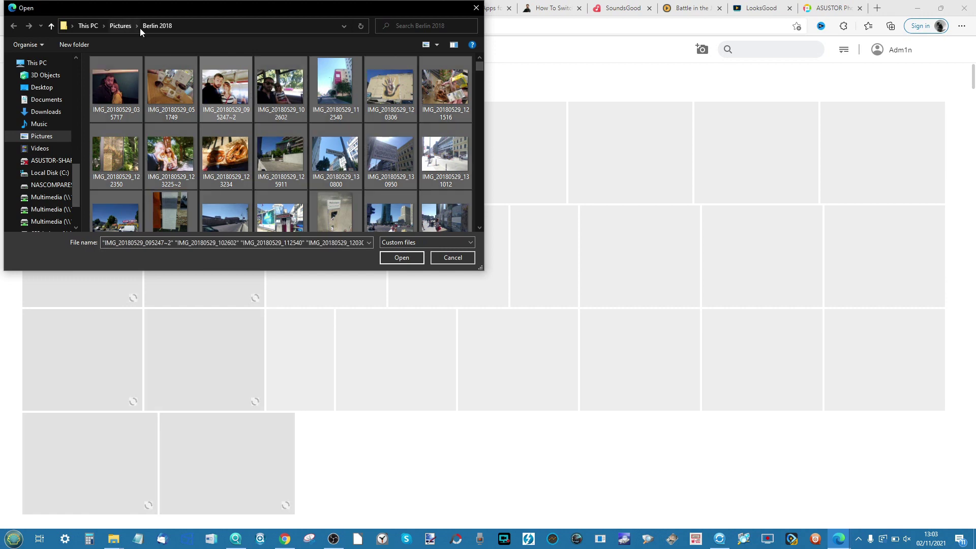
left_click(133, 26)
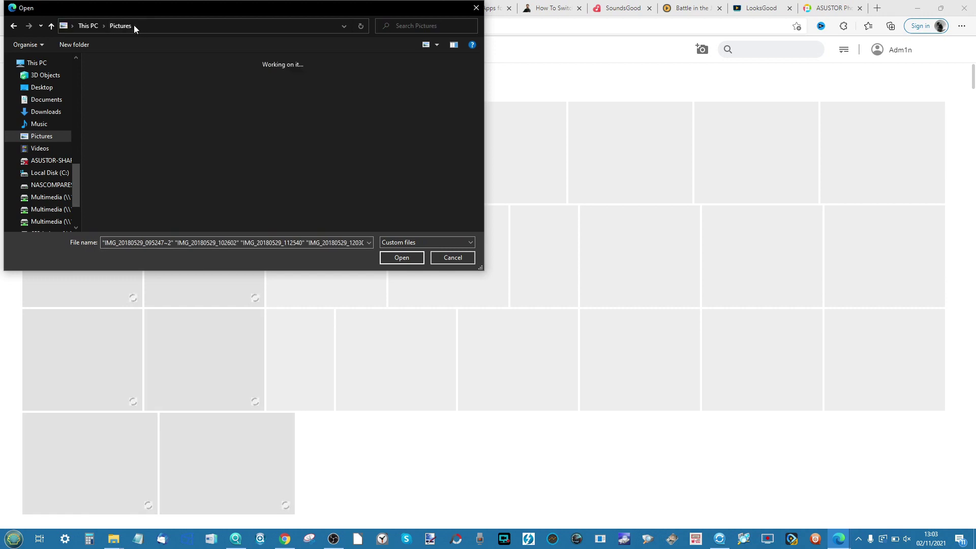
left_click(475, 9)
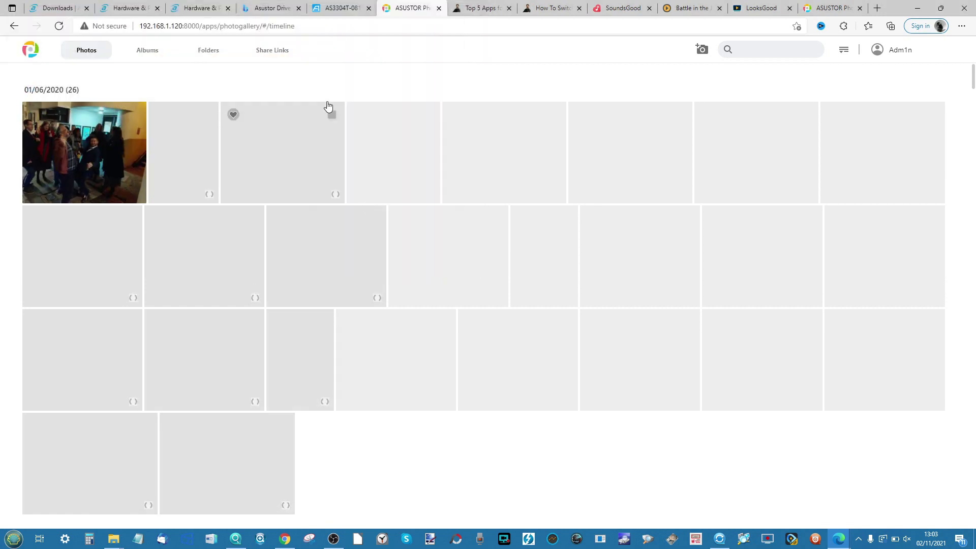
left_click(342, 9)
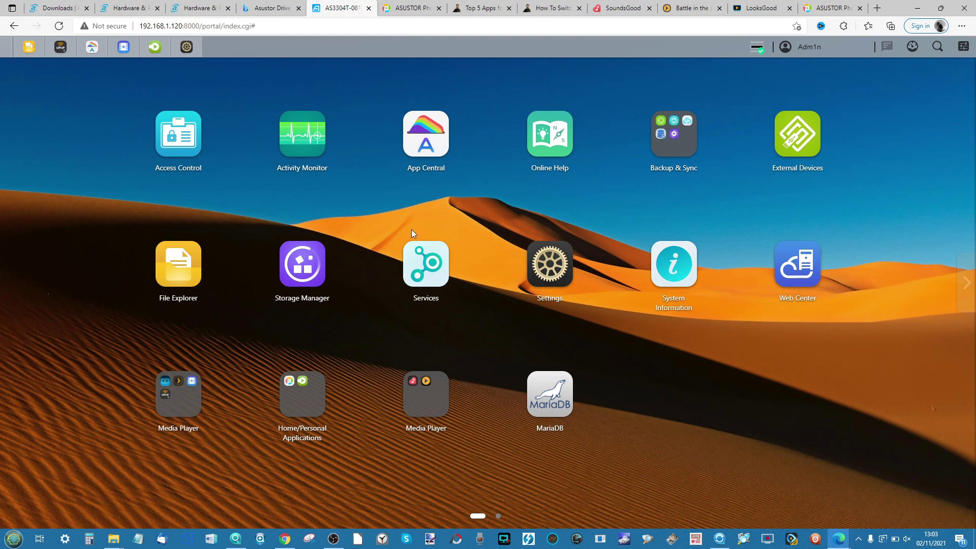